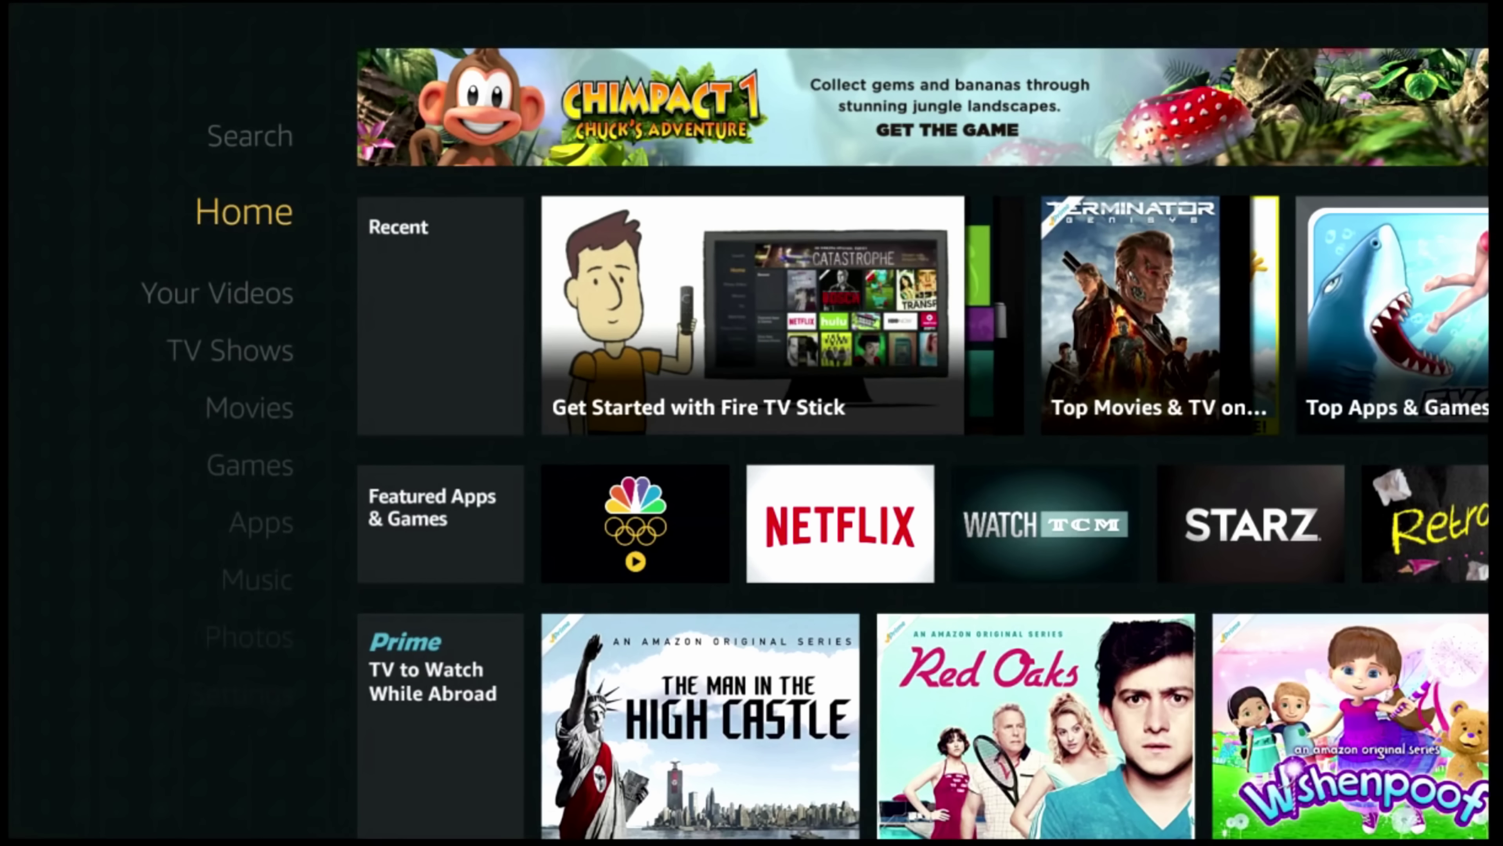
# Confirm ADB debugging and Apps from Unknown Sources are ON in Developer Options, then back out to Settings.
pyautogui.press('Right')
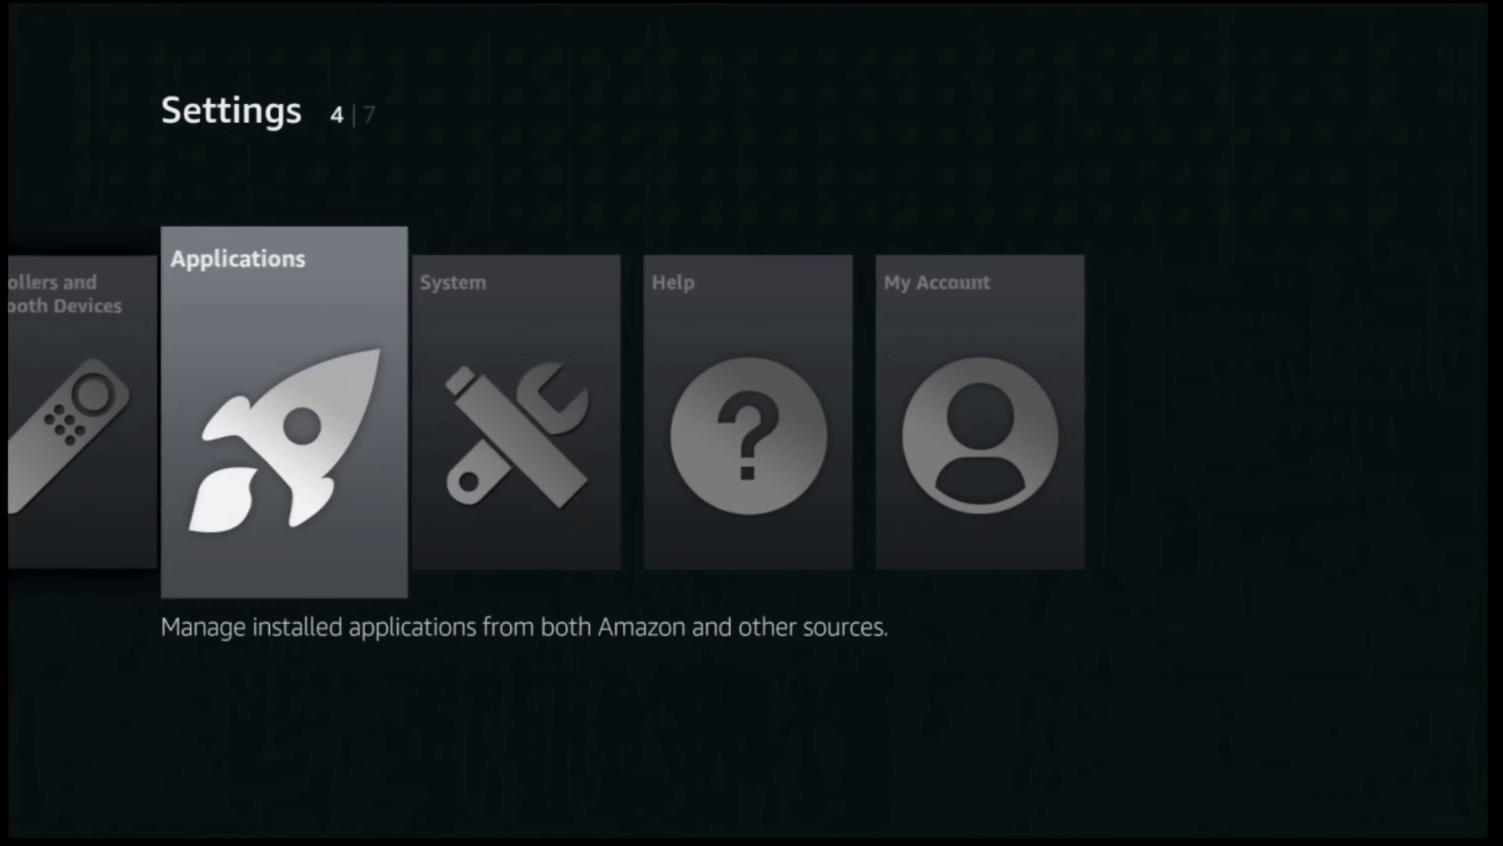
pyautogui.press('Right')
pyautogui.press('Return')
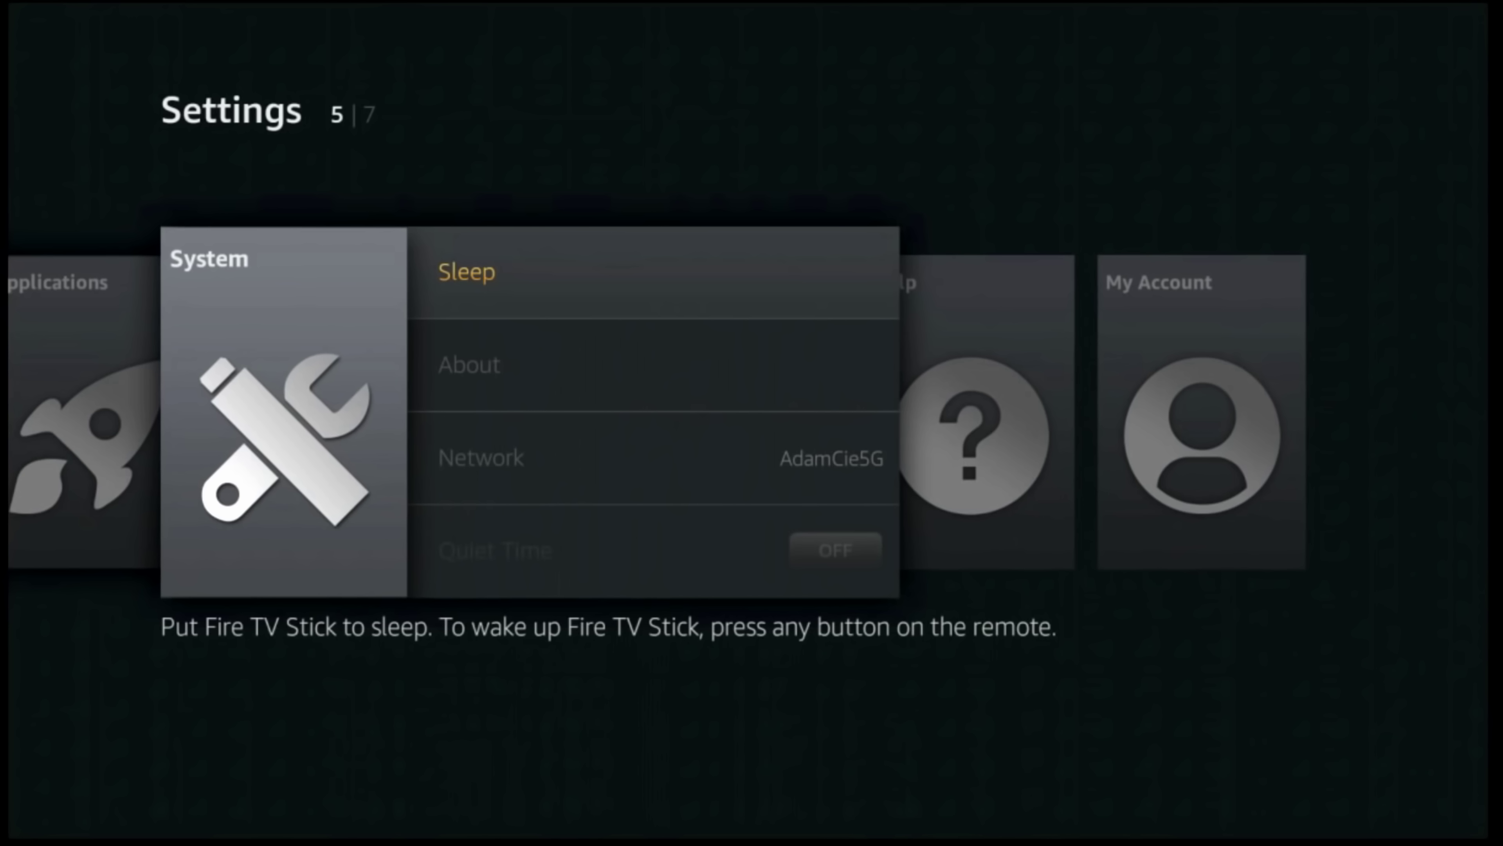
pyautogui.press('Down')
pyautogui.press('Down')
pyautogui.press('Down')
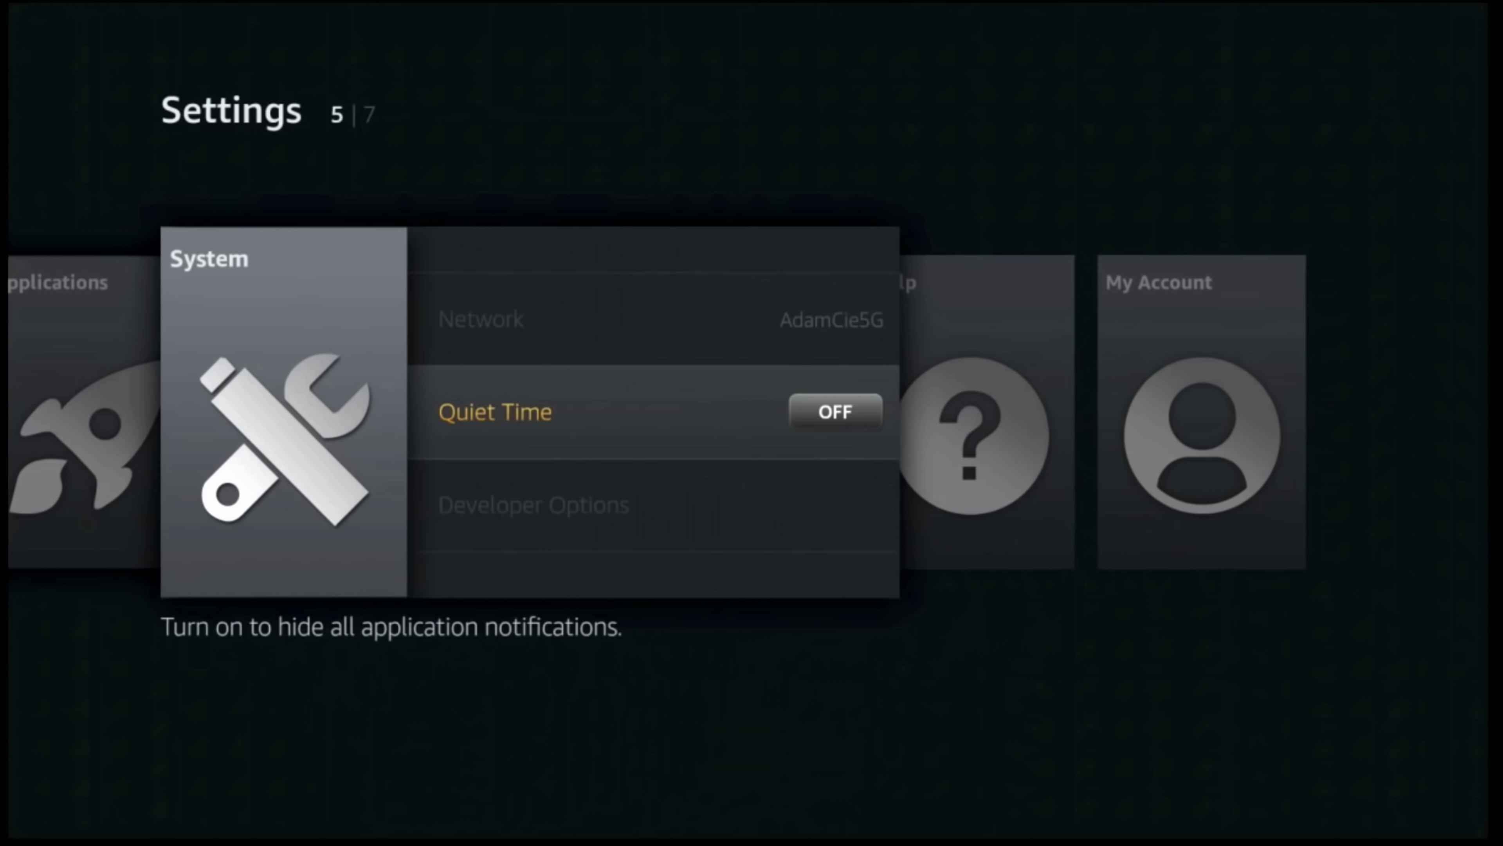
pyautogui.press('Down')
pyautogui.press('Return')
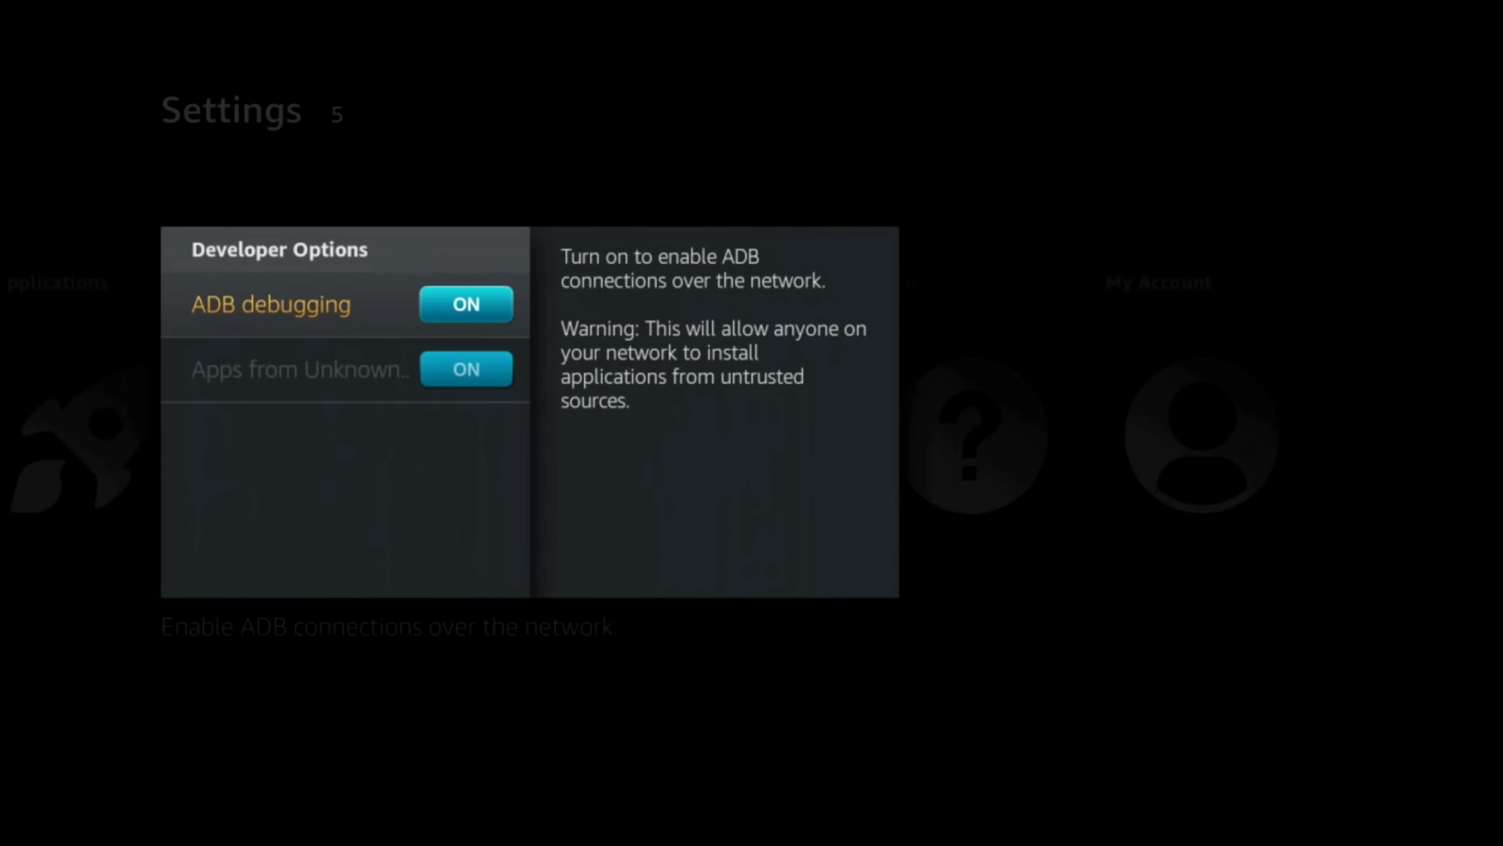
pyautogui.press('Down')
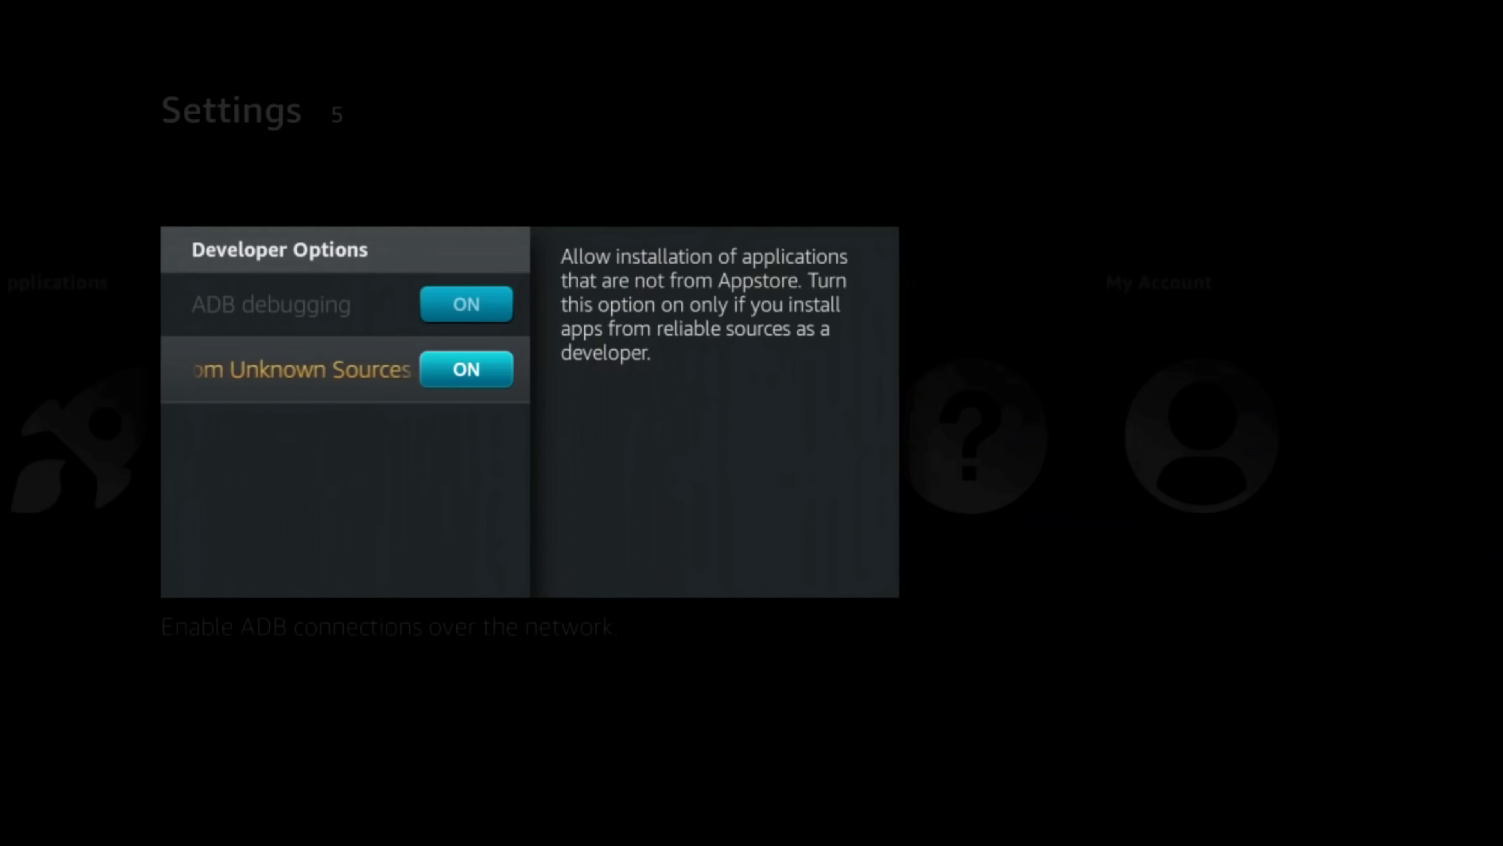
pyautogui.press('Escape')
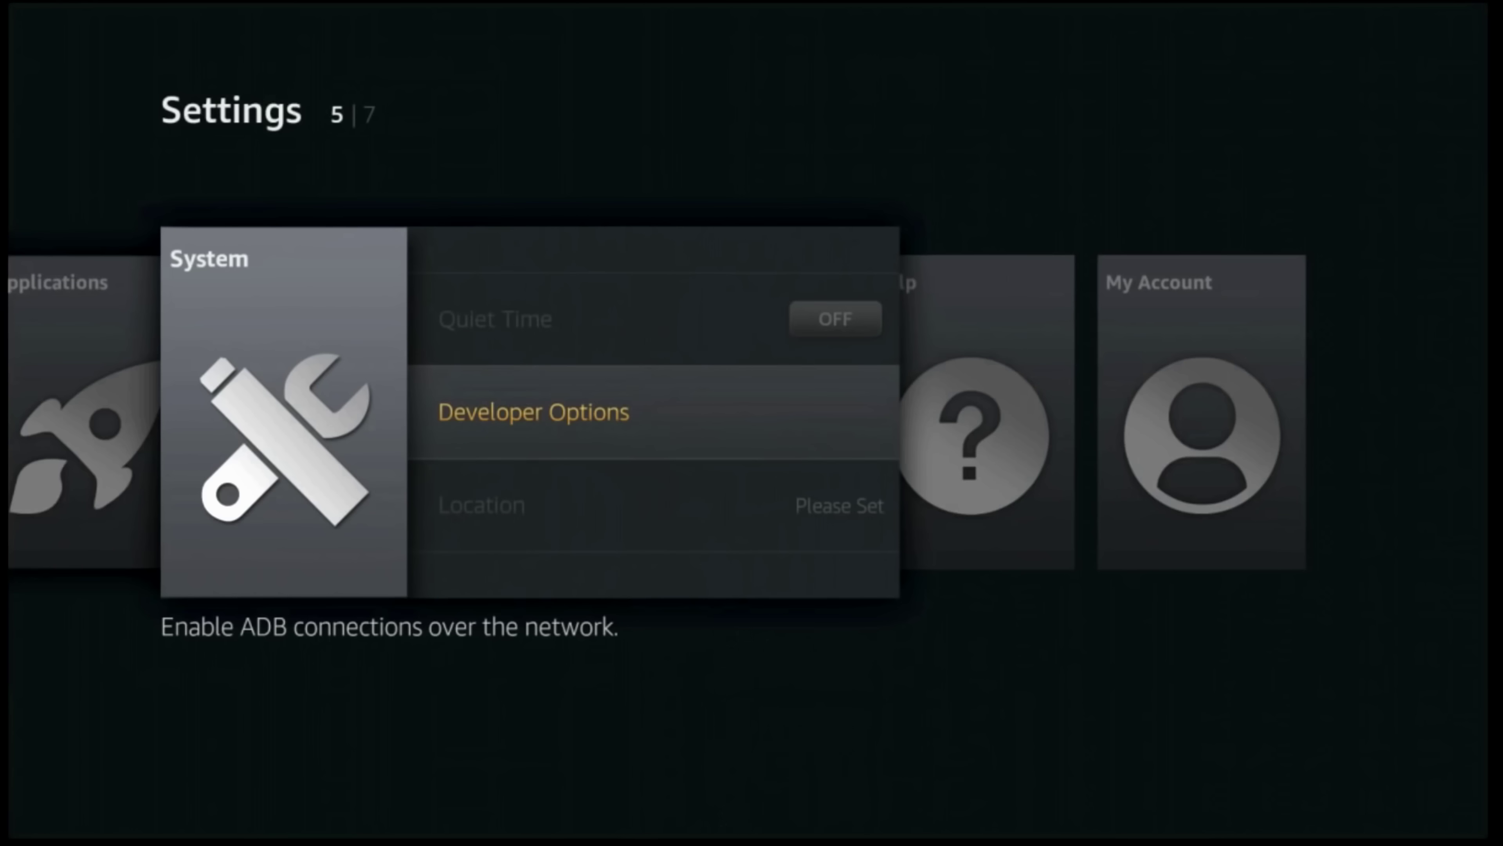
pyautogui.press('Escape')
pyautogui.press('Escape')
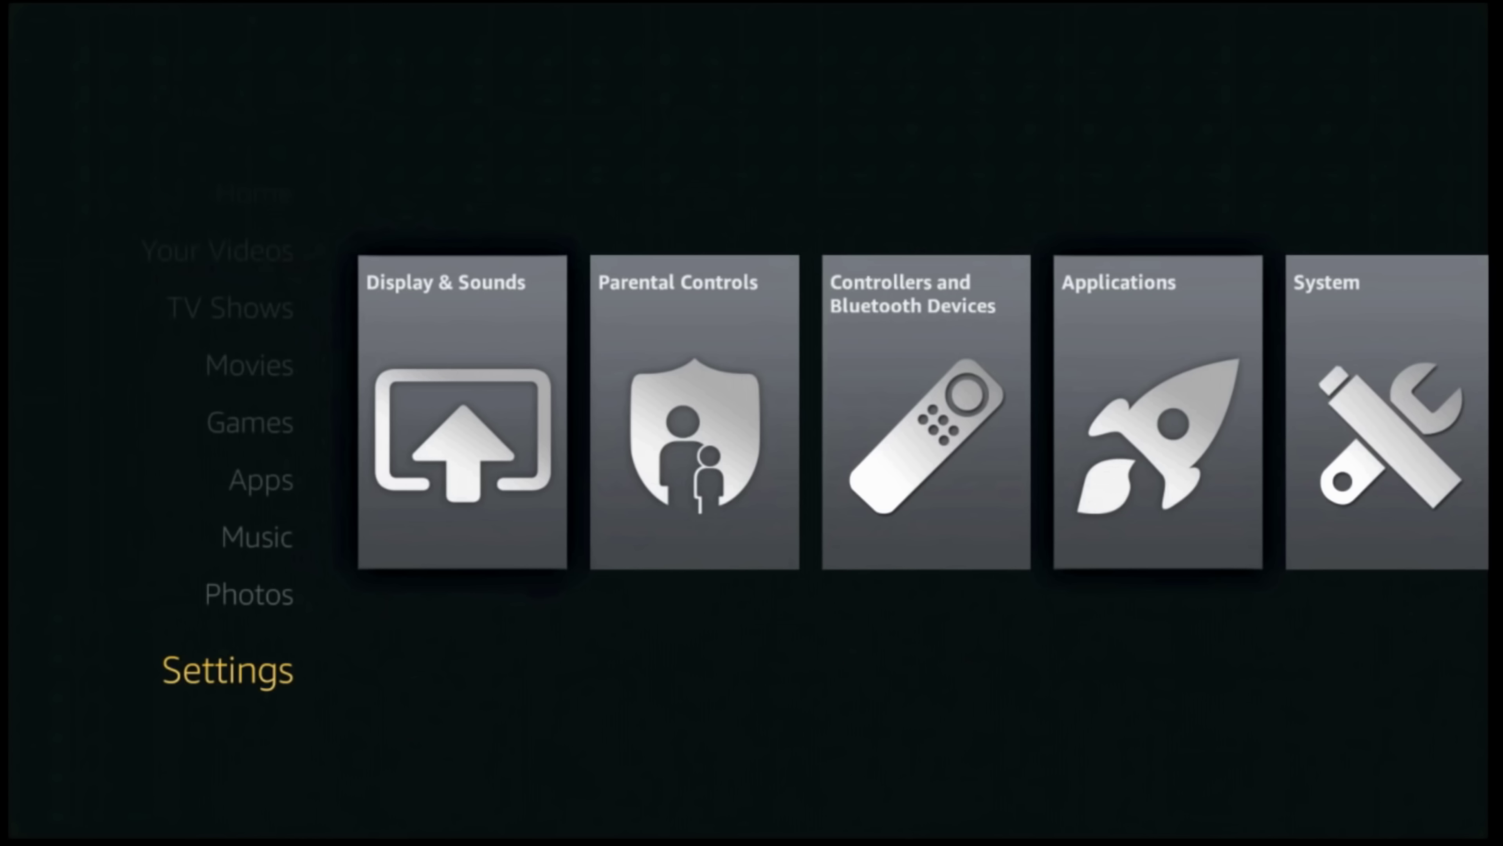
# Search for "Es File" with the on-screen keyboard to reach the ES File Explorer app page.
pyautogui.press('Up')
pyautogui.press('Up')
pyautogui.press('Up')
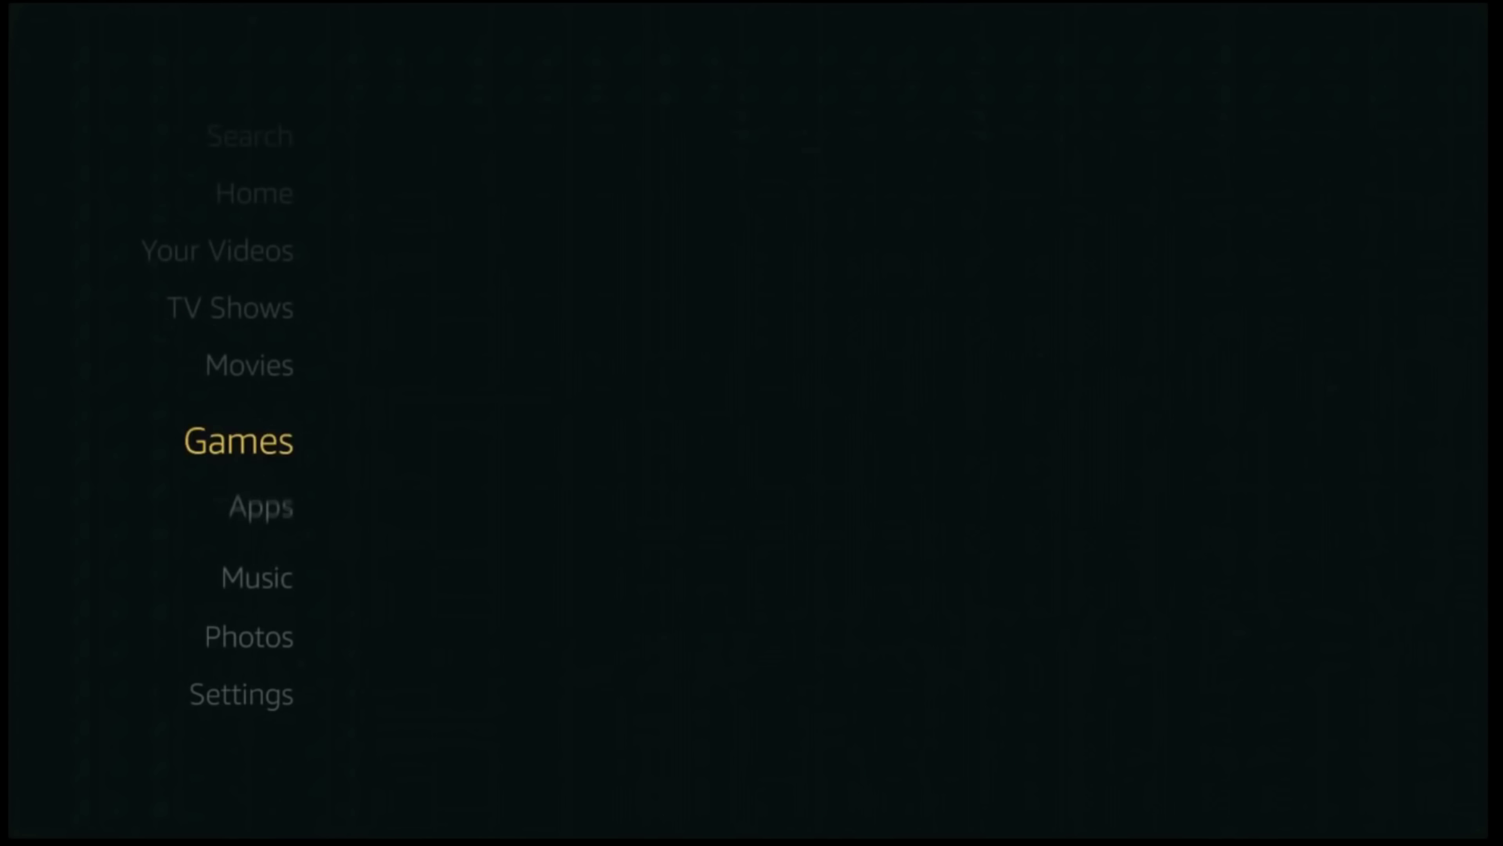
pyautogui.press('Up')
pyautogui.press('Right')
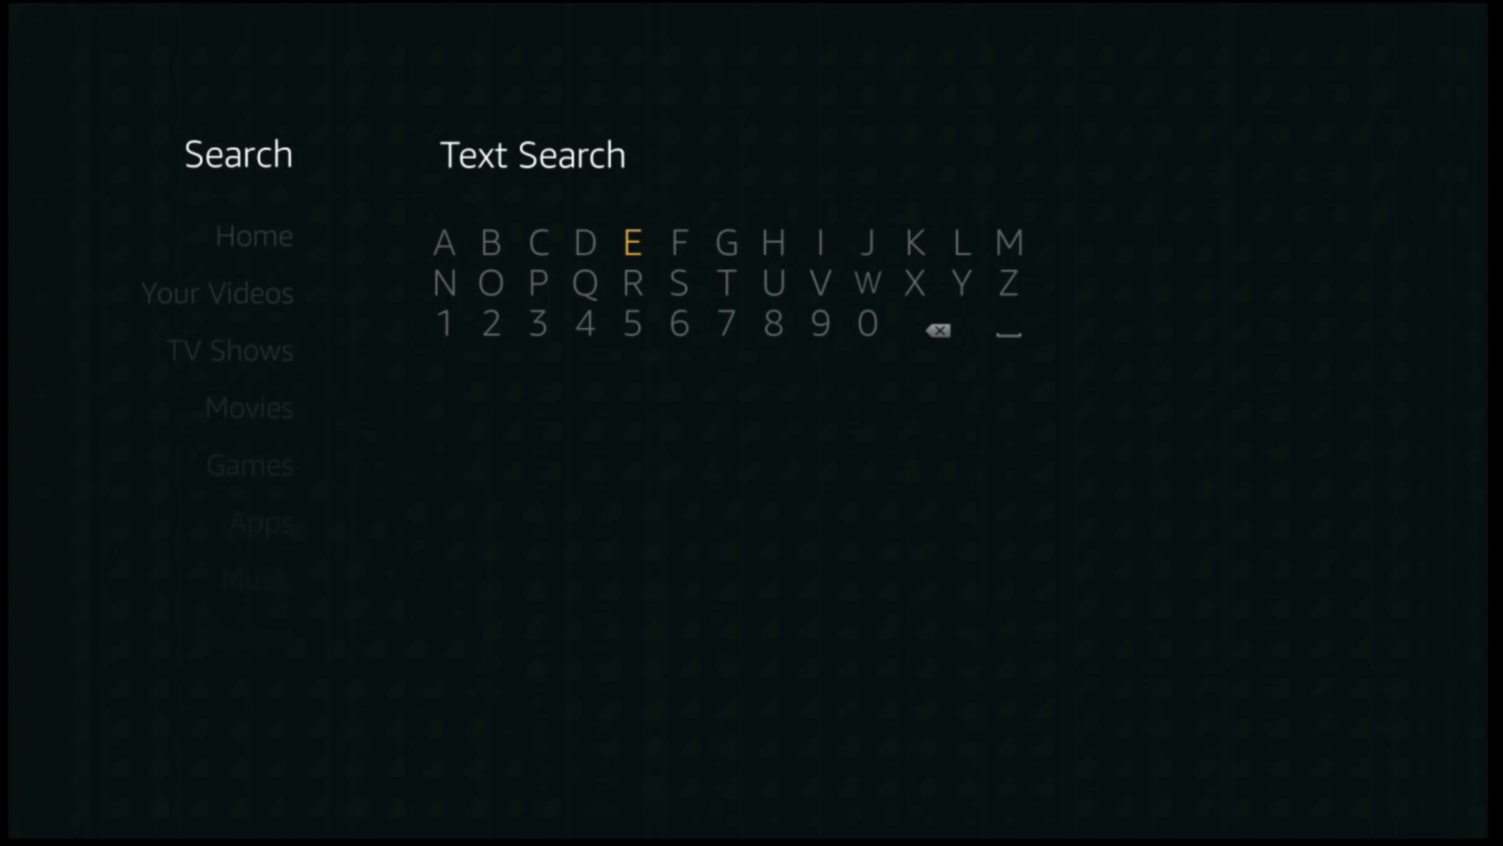
pyautogui.press('Return')
pyautogui.press('Down')
pyautogui.press('Right')
pyautogui.press('Return')
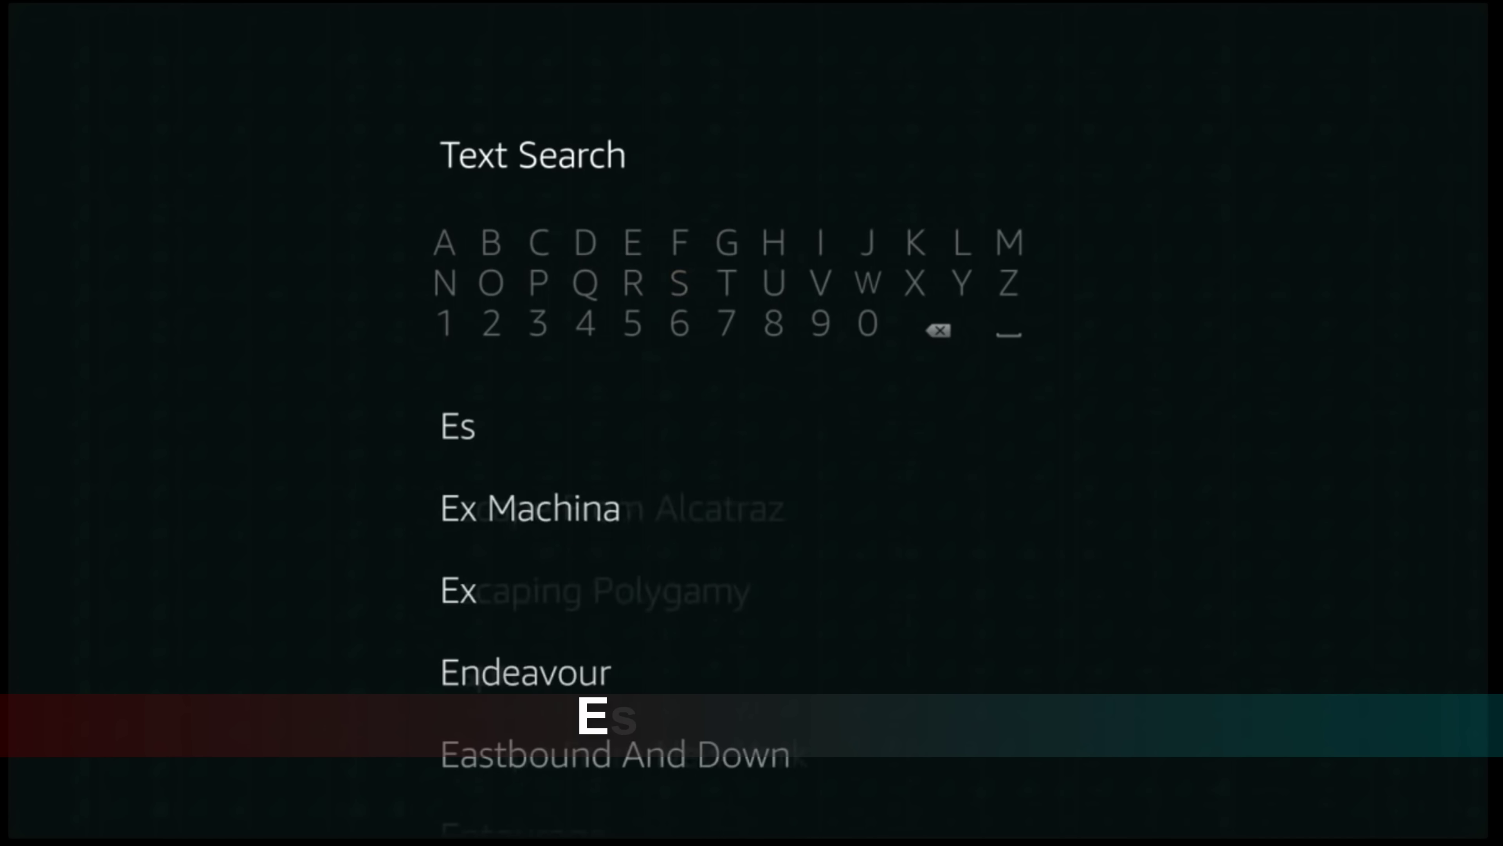
pyautogui.press('Right')
pyautogui.press('Right')
pyautogui.press('Right')
pyautogui.press('Right')
pyautogui.press('Right')
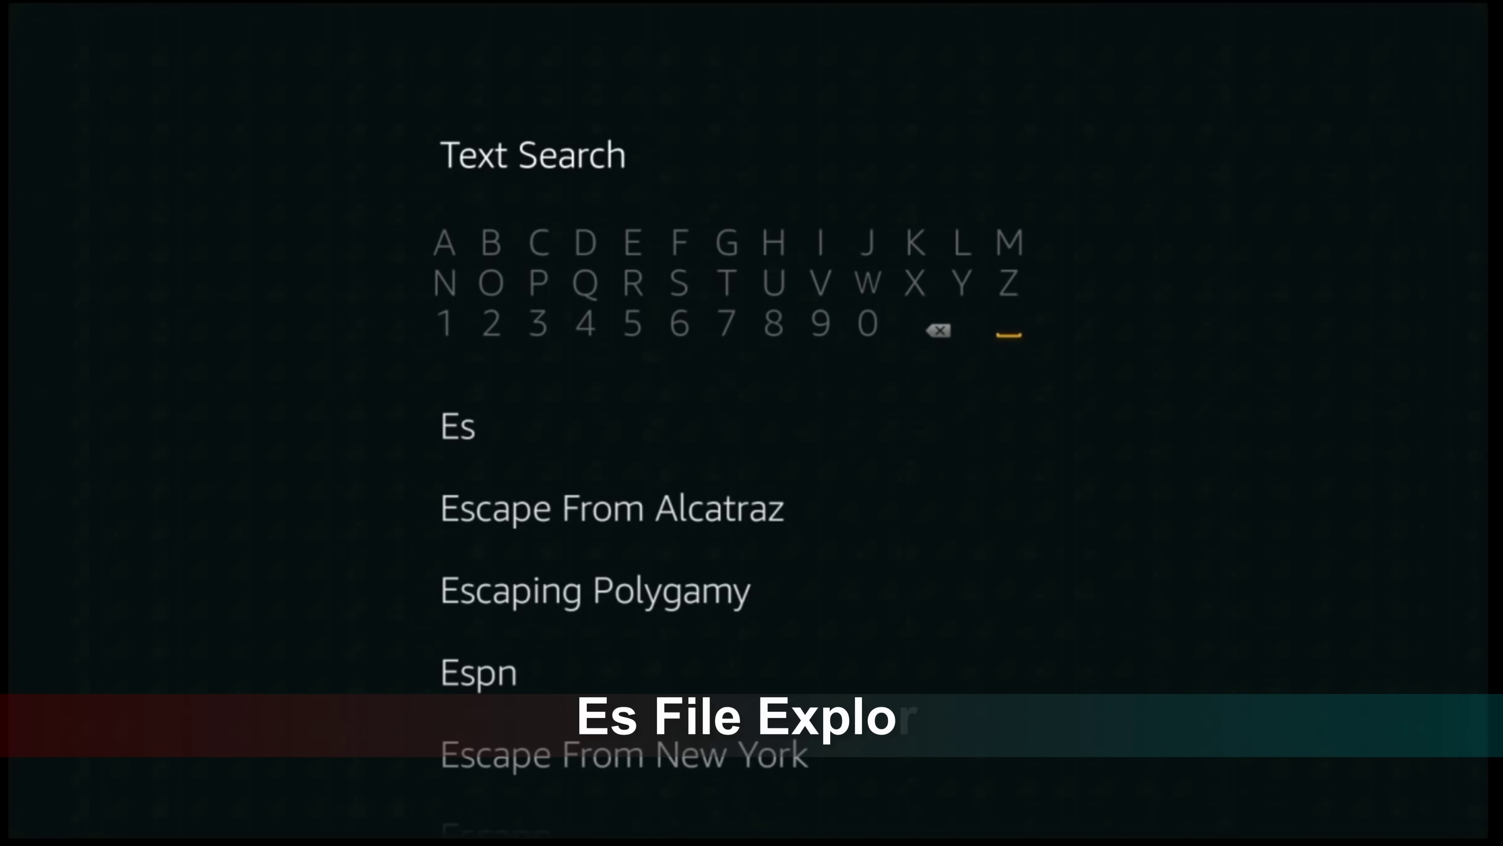
pyautogui.press('Left')
pyautogui.press('Left')
pyautogui.press('Left')
pyautogui.press('Left')
pyautogui.press('Left')
pyautogui.press('Left')
pyautogui.press('Up')
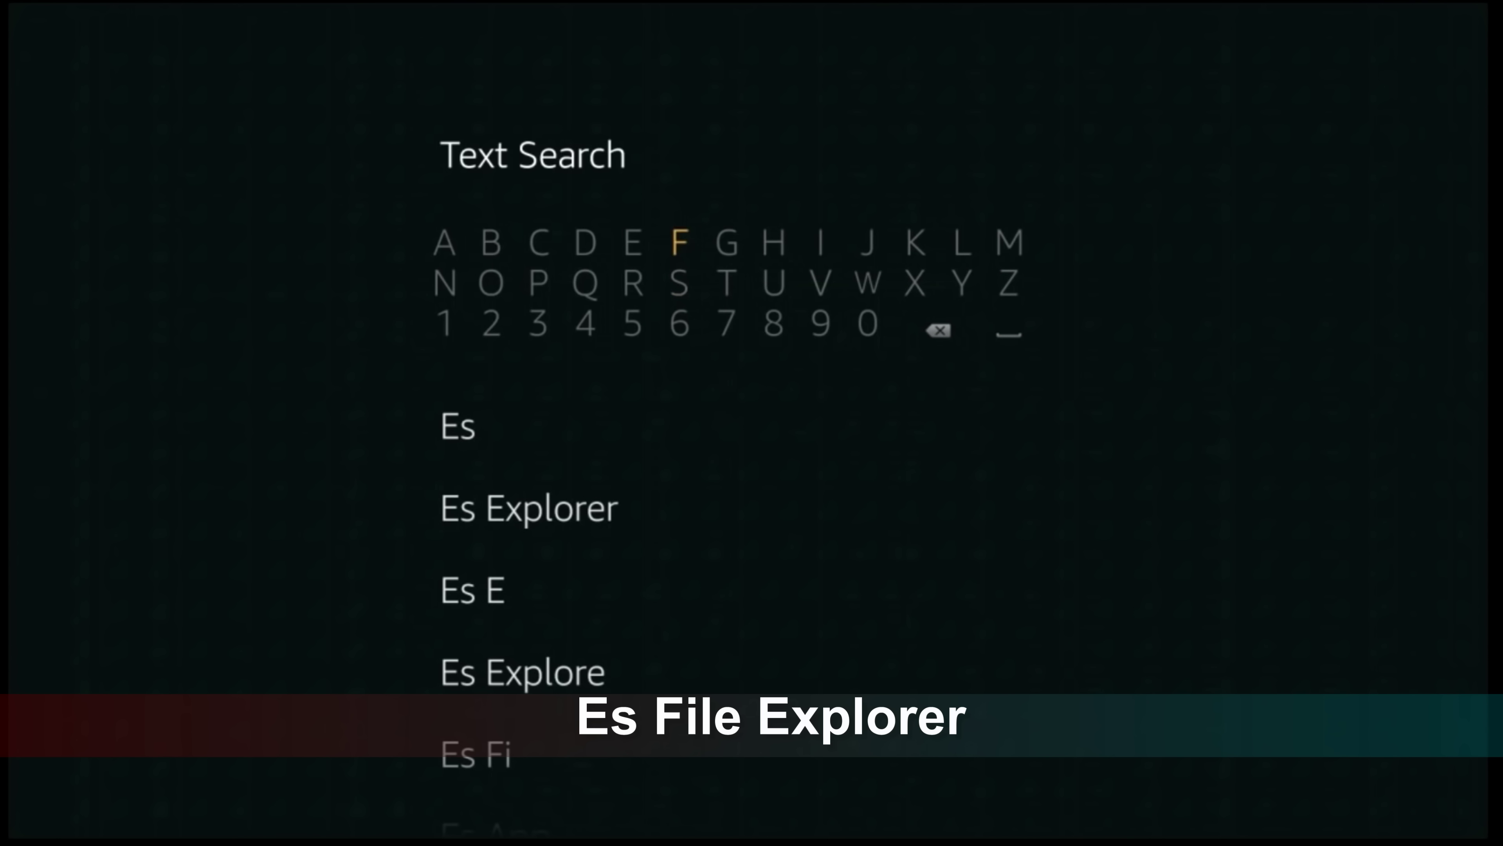
pyautogui.press('Return')
pyautogui.press('Right')
pyautogui.press('Right')
pyautogui.press('Right')
pyautogui.press('Return')
pyautogui.press('Right')
pyautogui.press('Right')
pyautogui.press('Right')
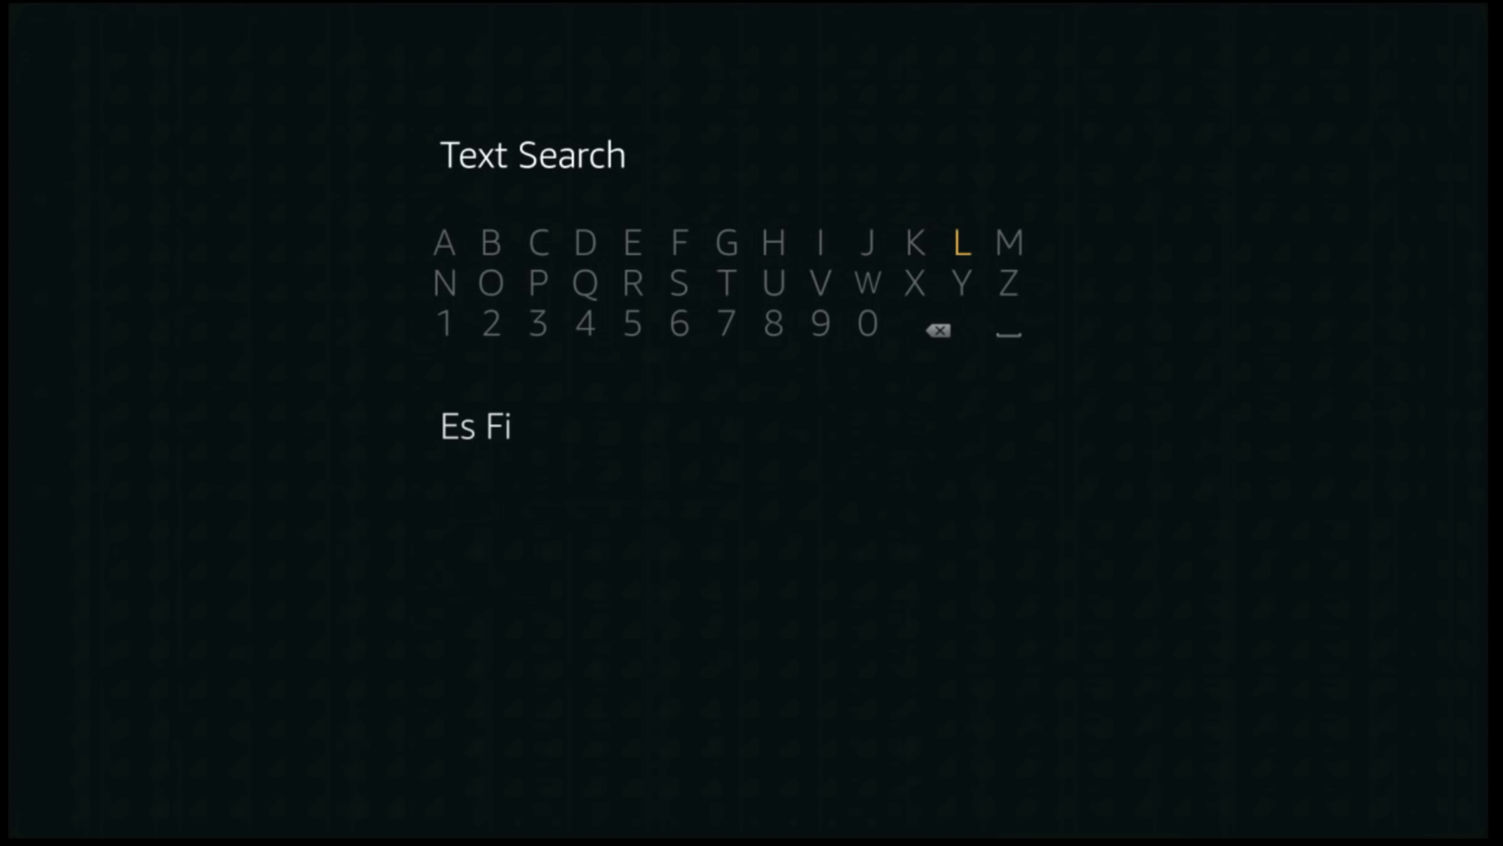
pyautogui.press('Return')
pyautogui.press('Left')
pyautogui.press('Left')
pyautogui.press('Left')
pyautogui.press('Left')
pyautogui.press('Left')
pyautogui.press('Left')
pyautogui.press('Return')
pyautogui.press('Down')
pyautogui.press('Down')
pyautogui.press('Down')
pyautogui.press('Up')
pyautogui.press('Down')
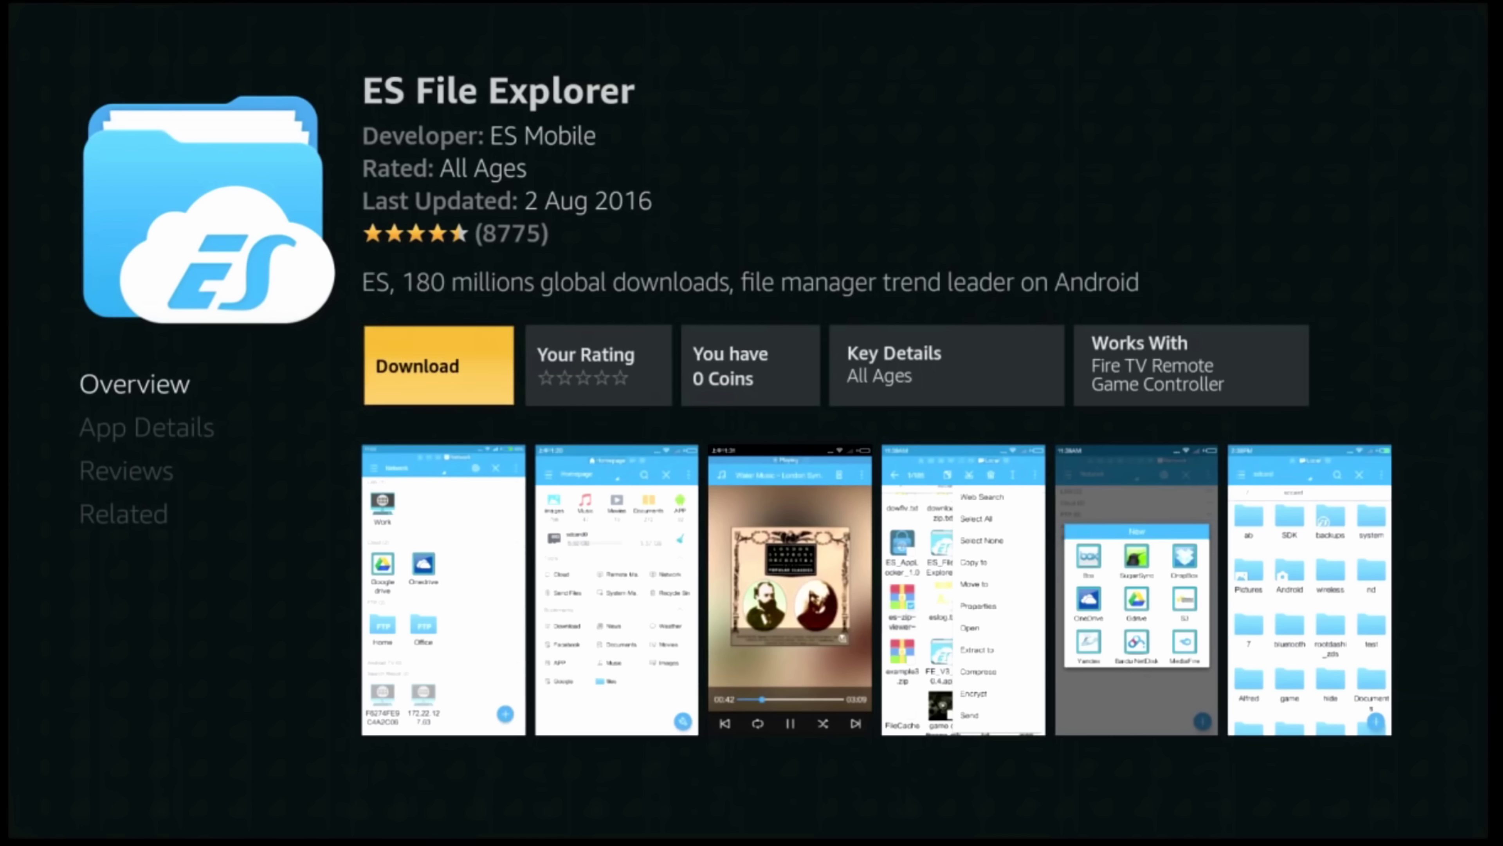
# Download and install ES File Explorer from its Appstore page.
pyautogui.press('Return')
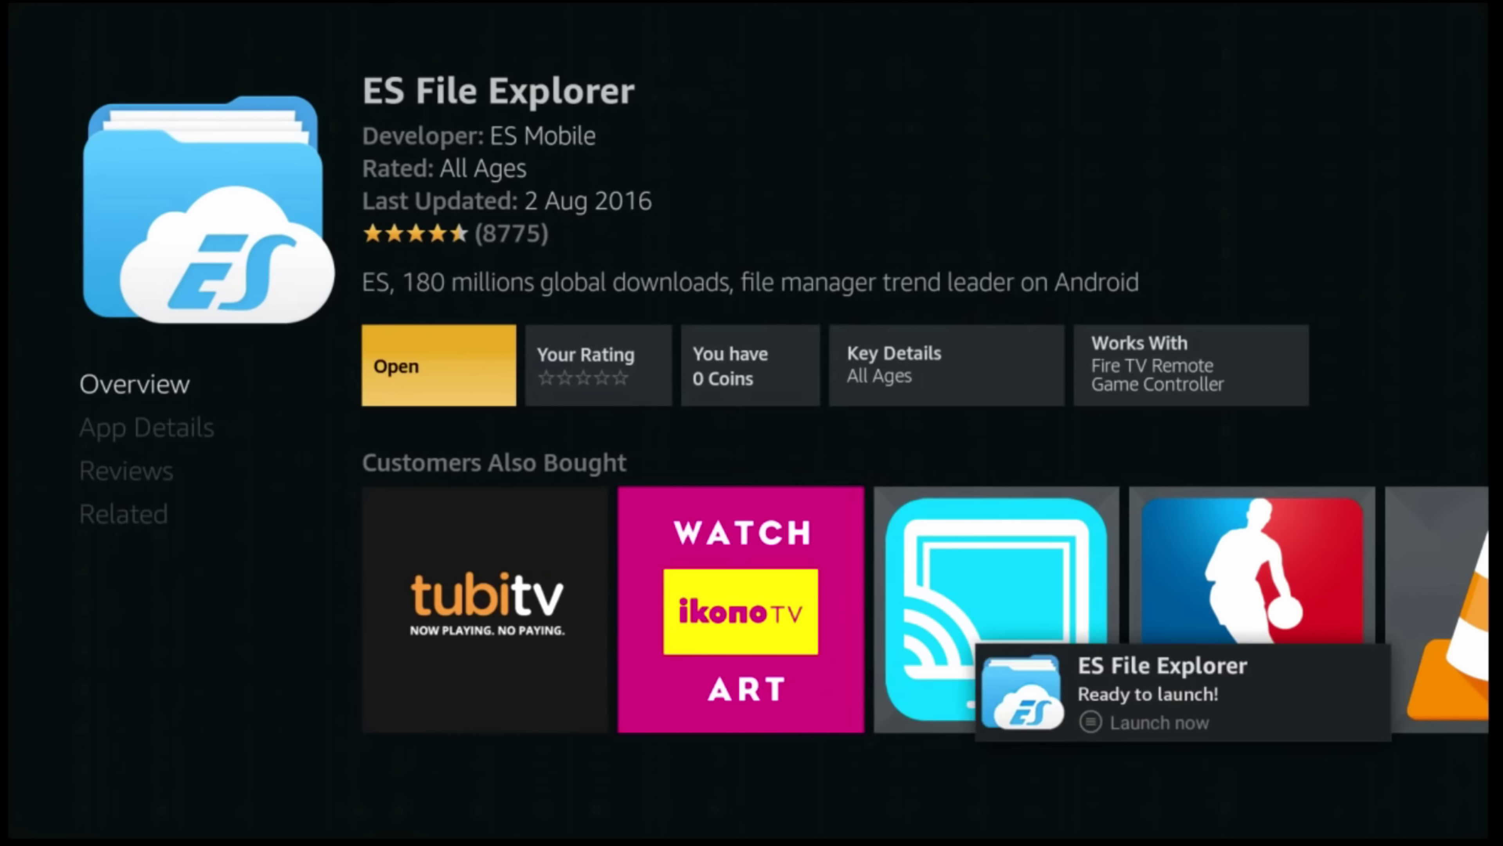
# Launch ES File Explorer and start adding a new favorite from the sidebar's Favorite section.
pyautogui.press('Return')
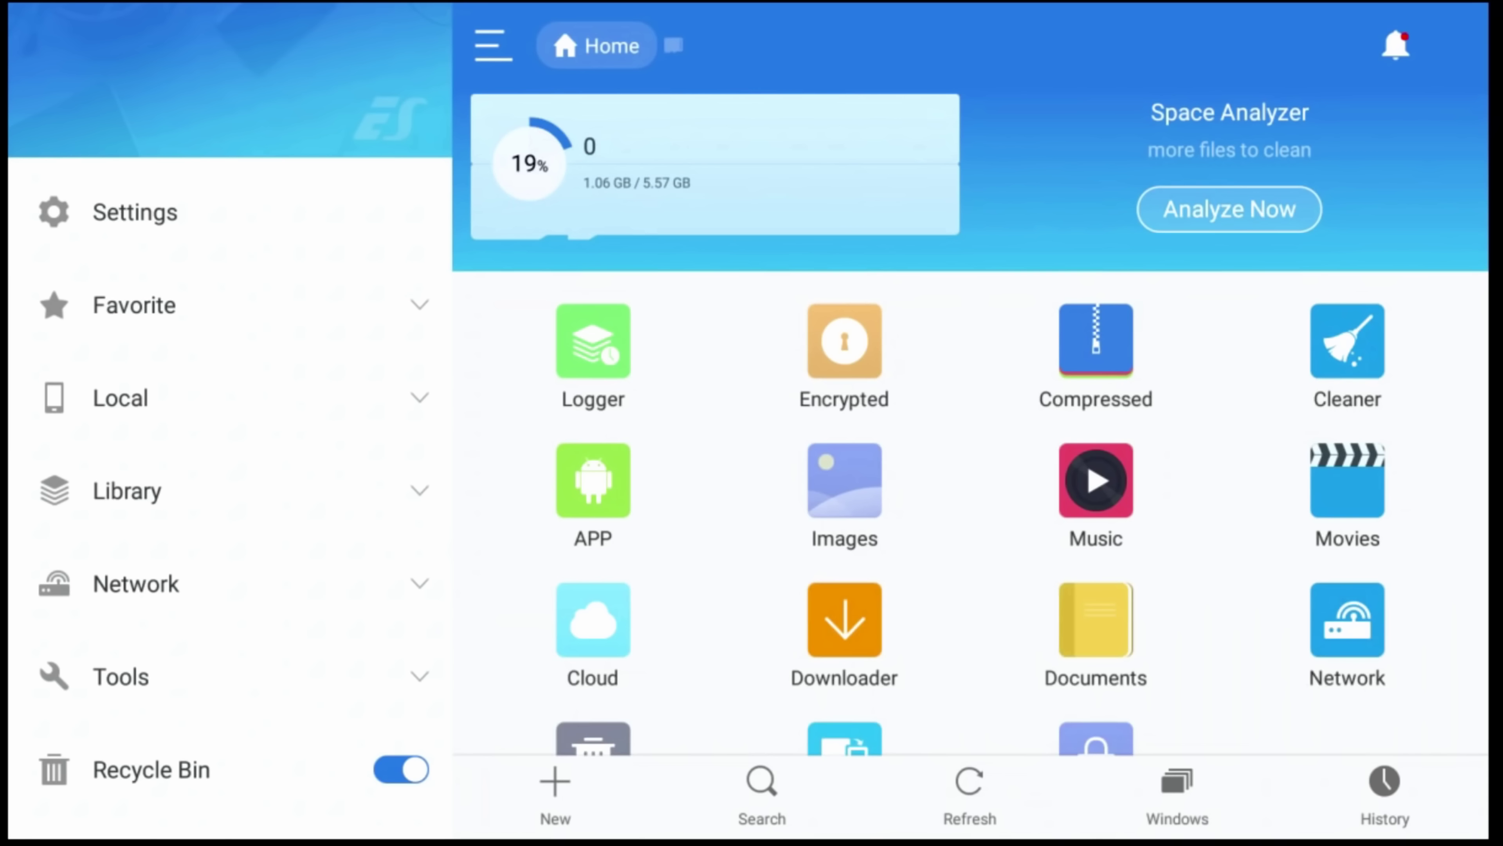
pyautogui.press('Up')
pyautogui.press('Up')
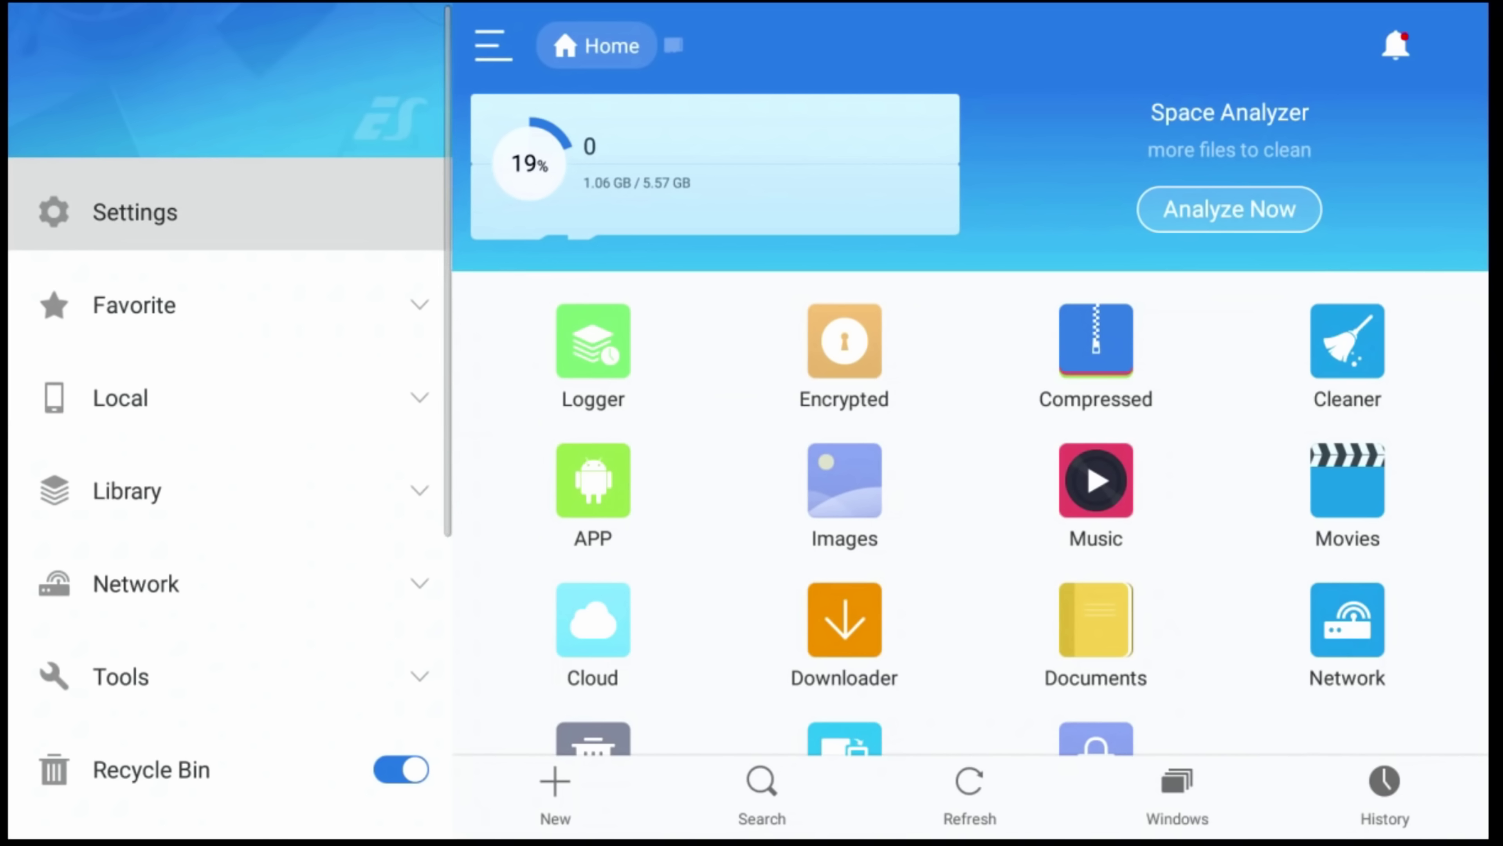
pyautogui.press('Down')
pyautogui.press('Return')
pyautogui.press('Down')
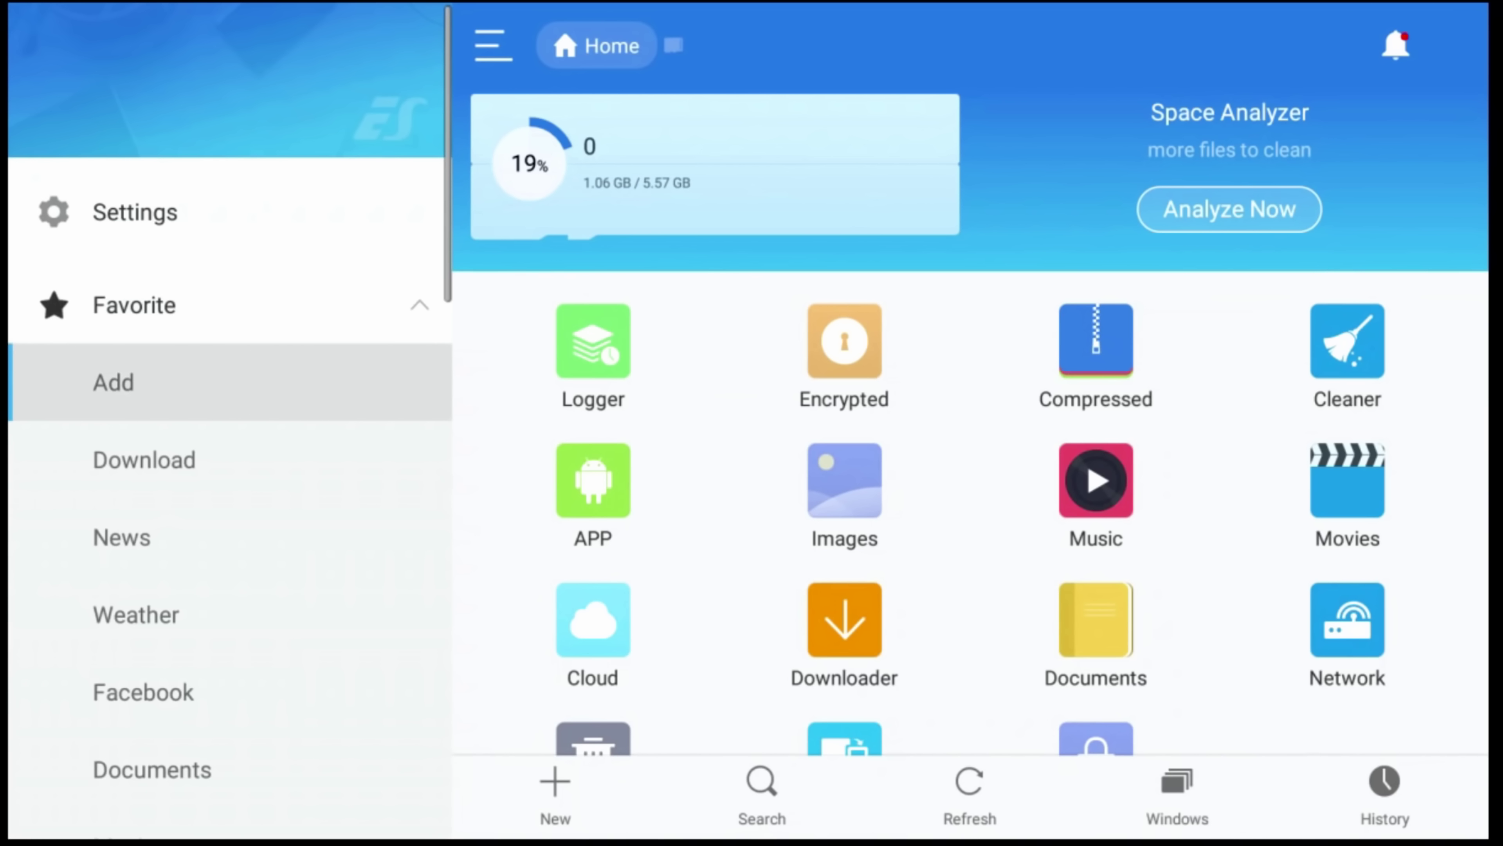
pyautogui.press('Return')
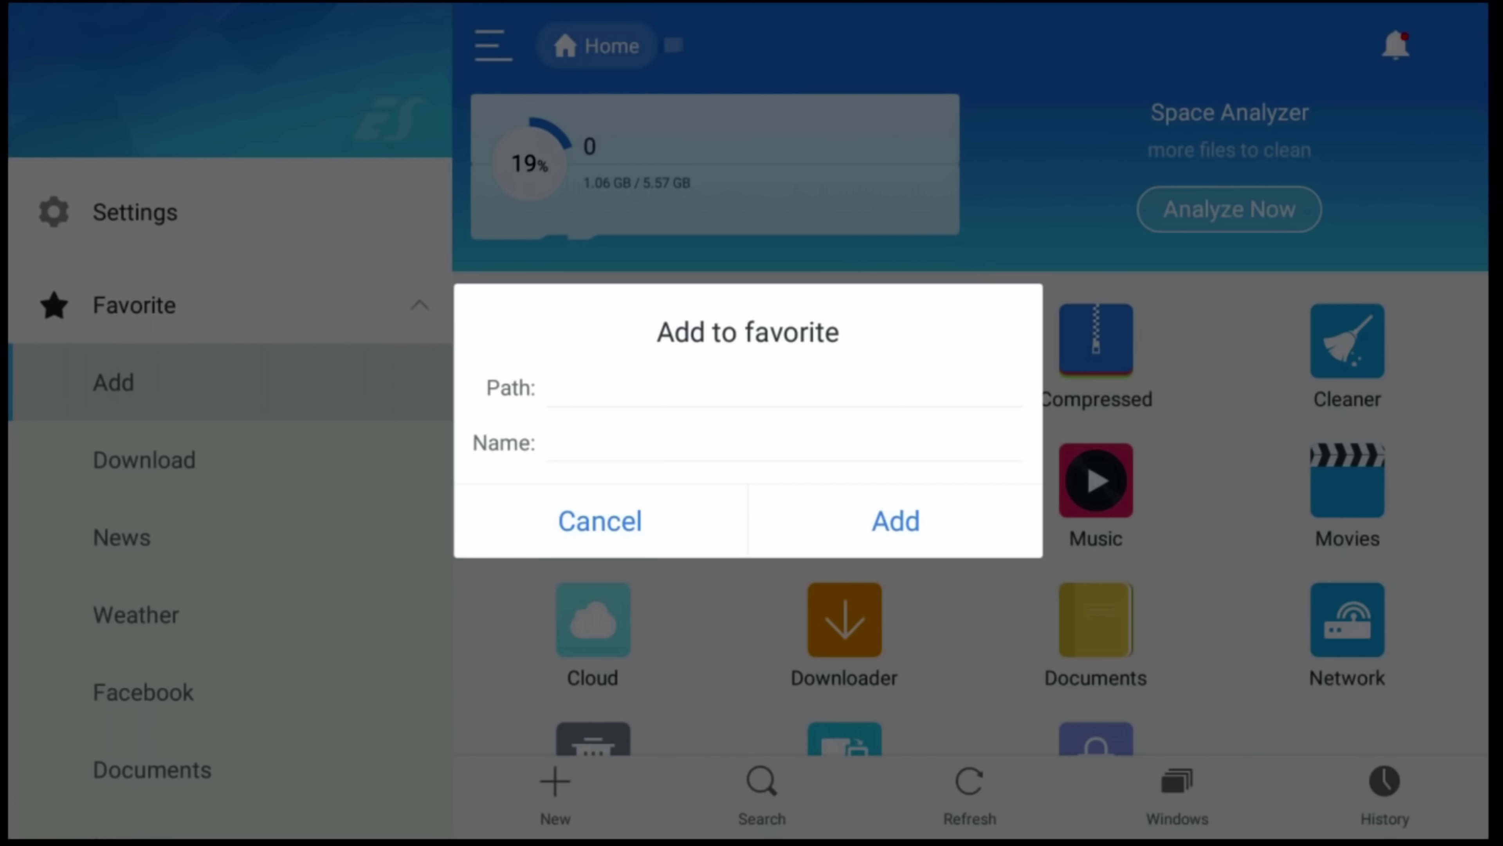
pyautogui.press('Return')
pyautogui.press('Right')
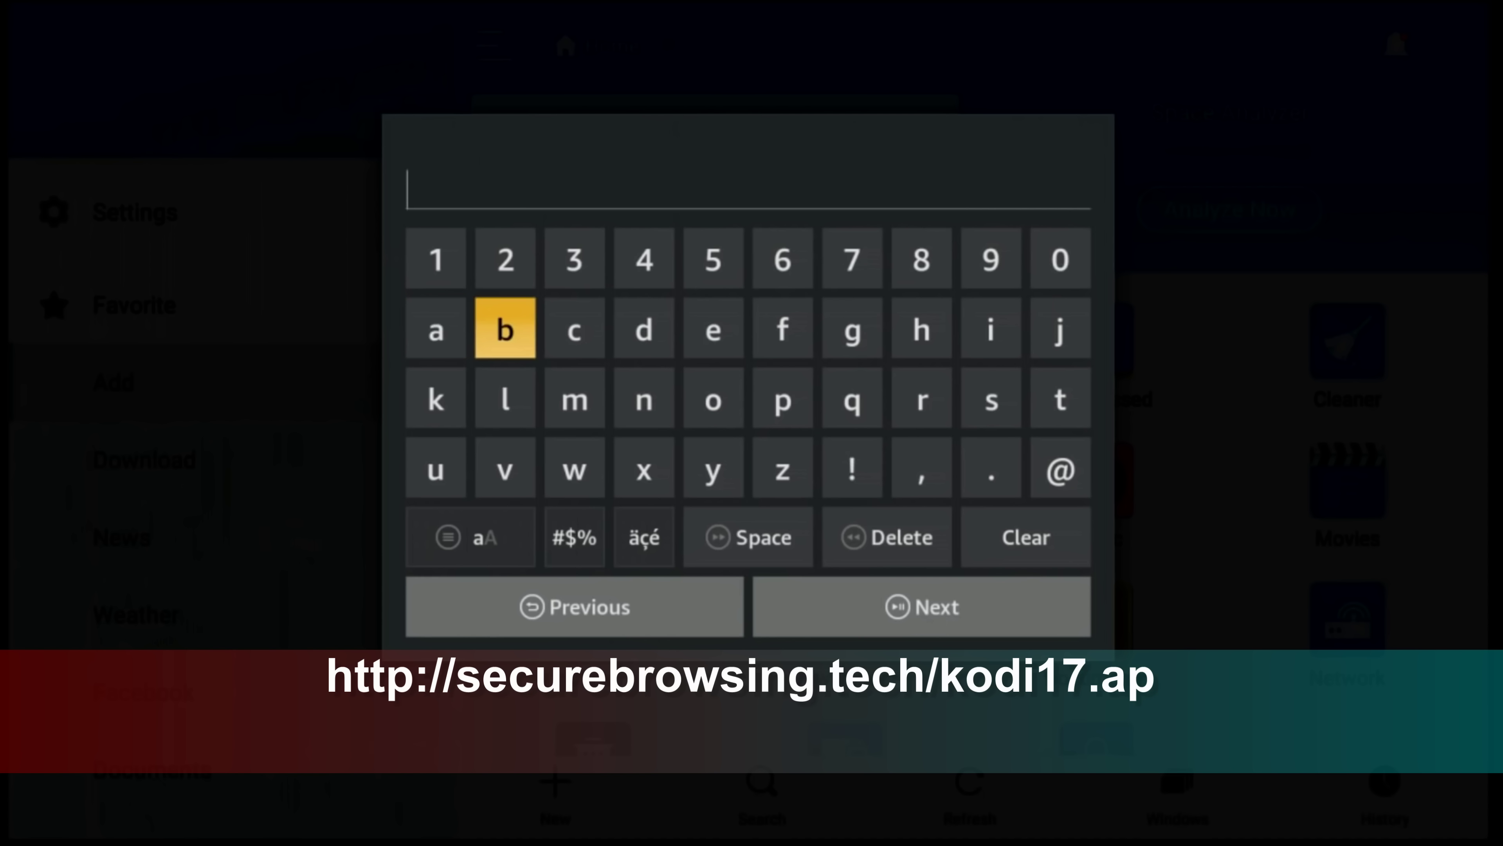
pyautogui.press('Down')
pyautogui.press('Right')
pyautogui.press('Right')
pyautogui.press('Right')
pyautogui.press('Right')
pyautogui.press('Right')
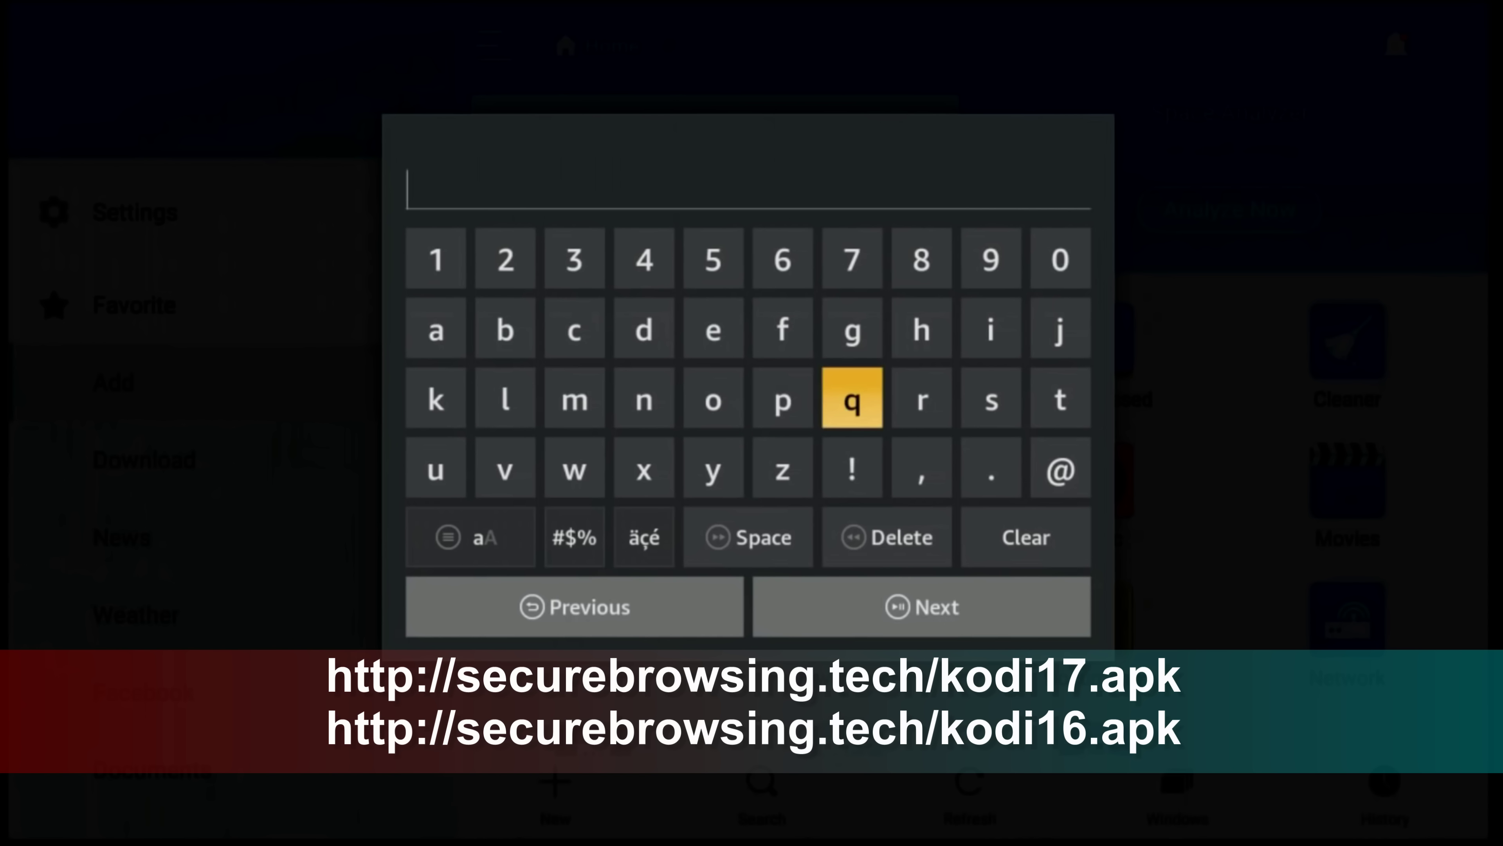
pyautogui.press('Up')
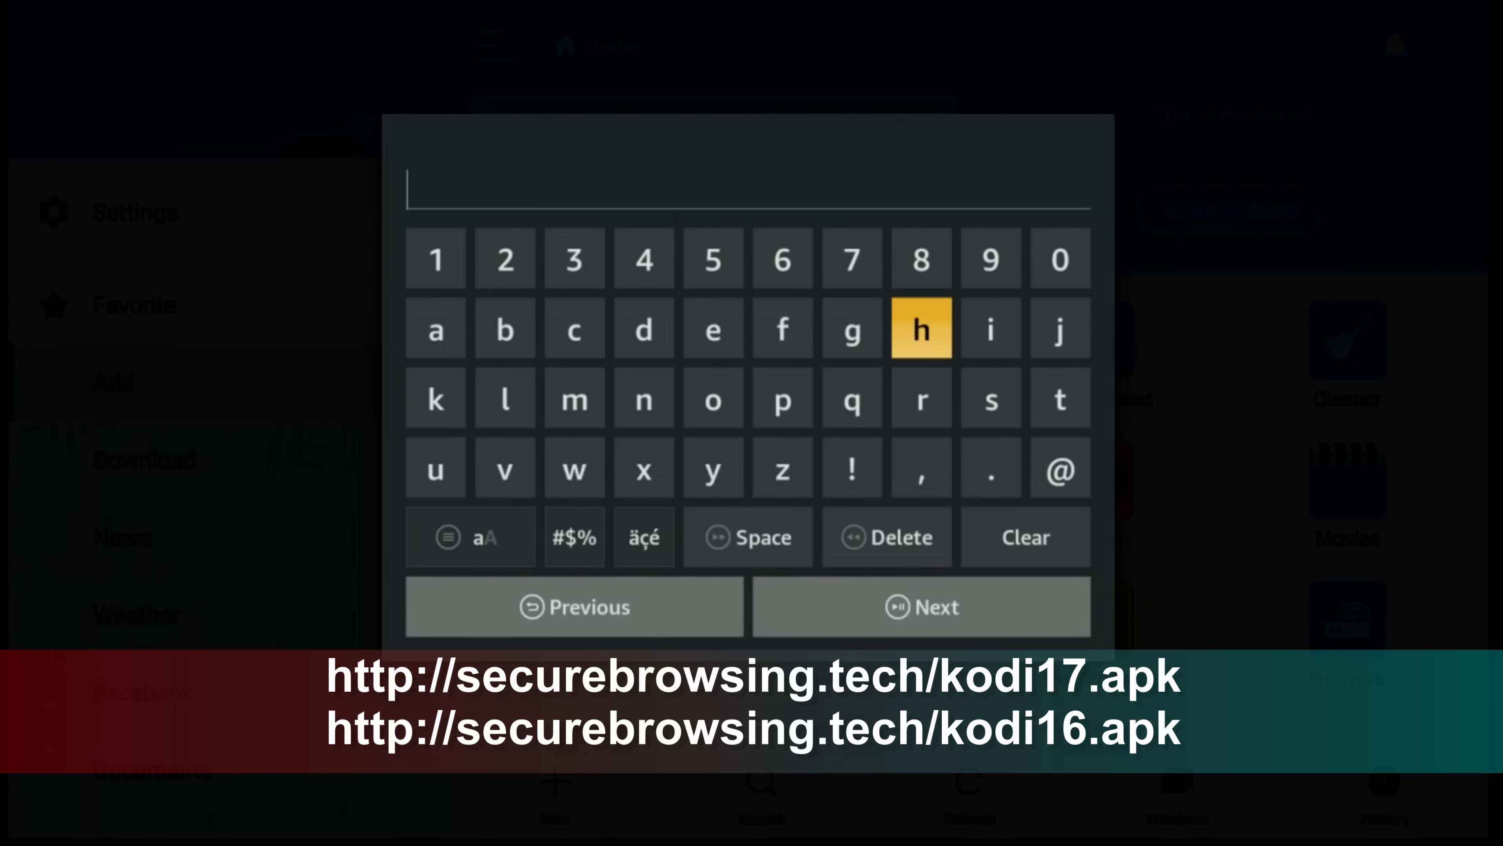
pyautogui.press('Return')
pyautogui.press('Down')
pyautogui.press('Right')
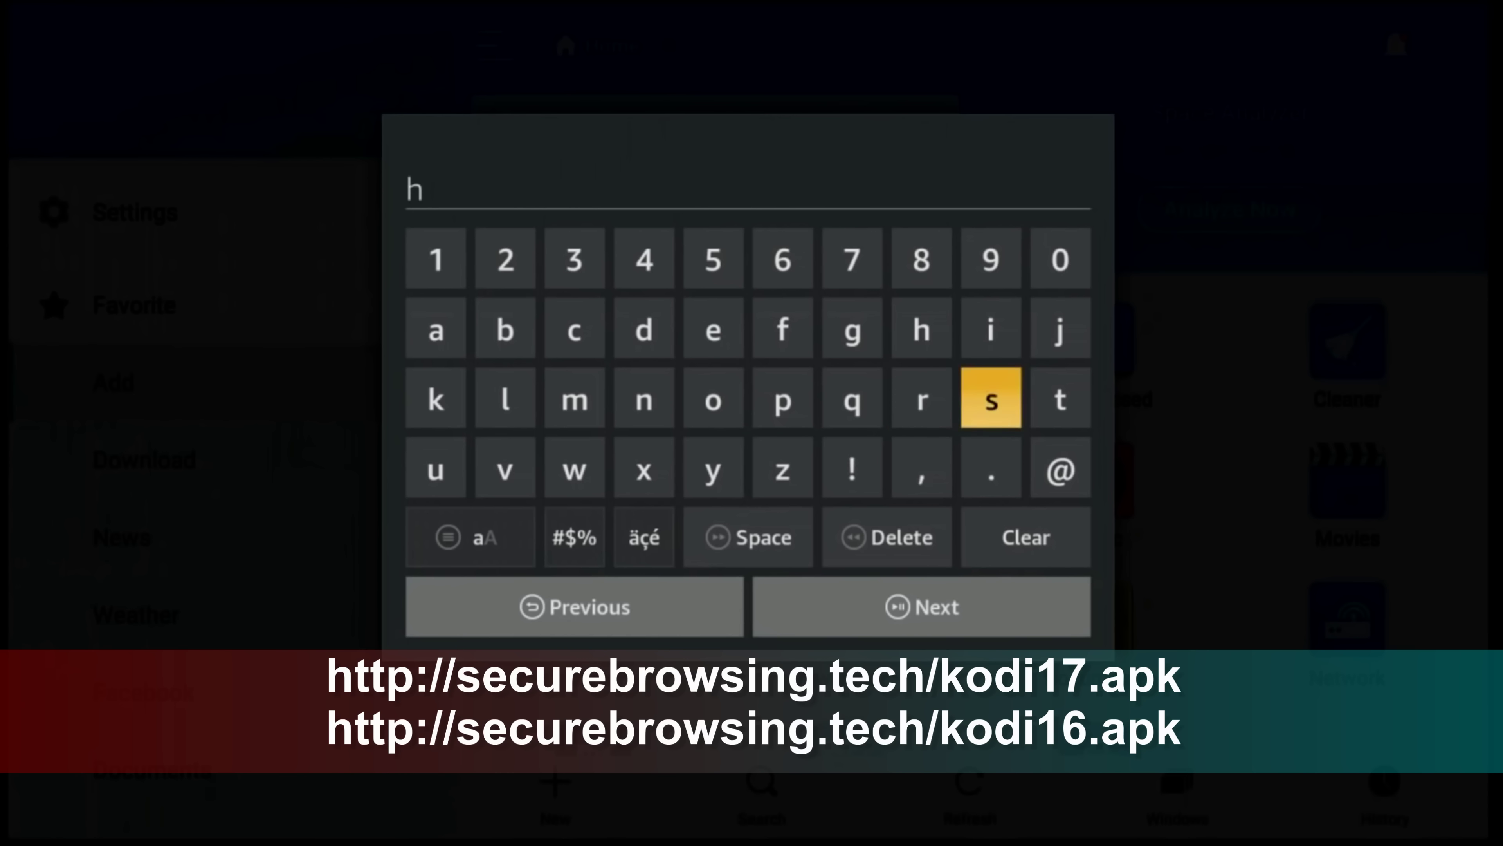
pyautogui.press('Right')
pyautogui.press('Return')
pyautogui.press('Return')
pyautogui.press('Left')
pyautogui.press('Left')
pyautogui.press('Left')
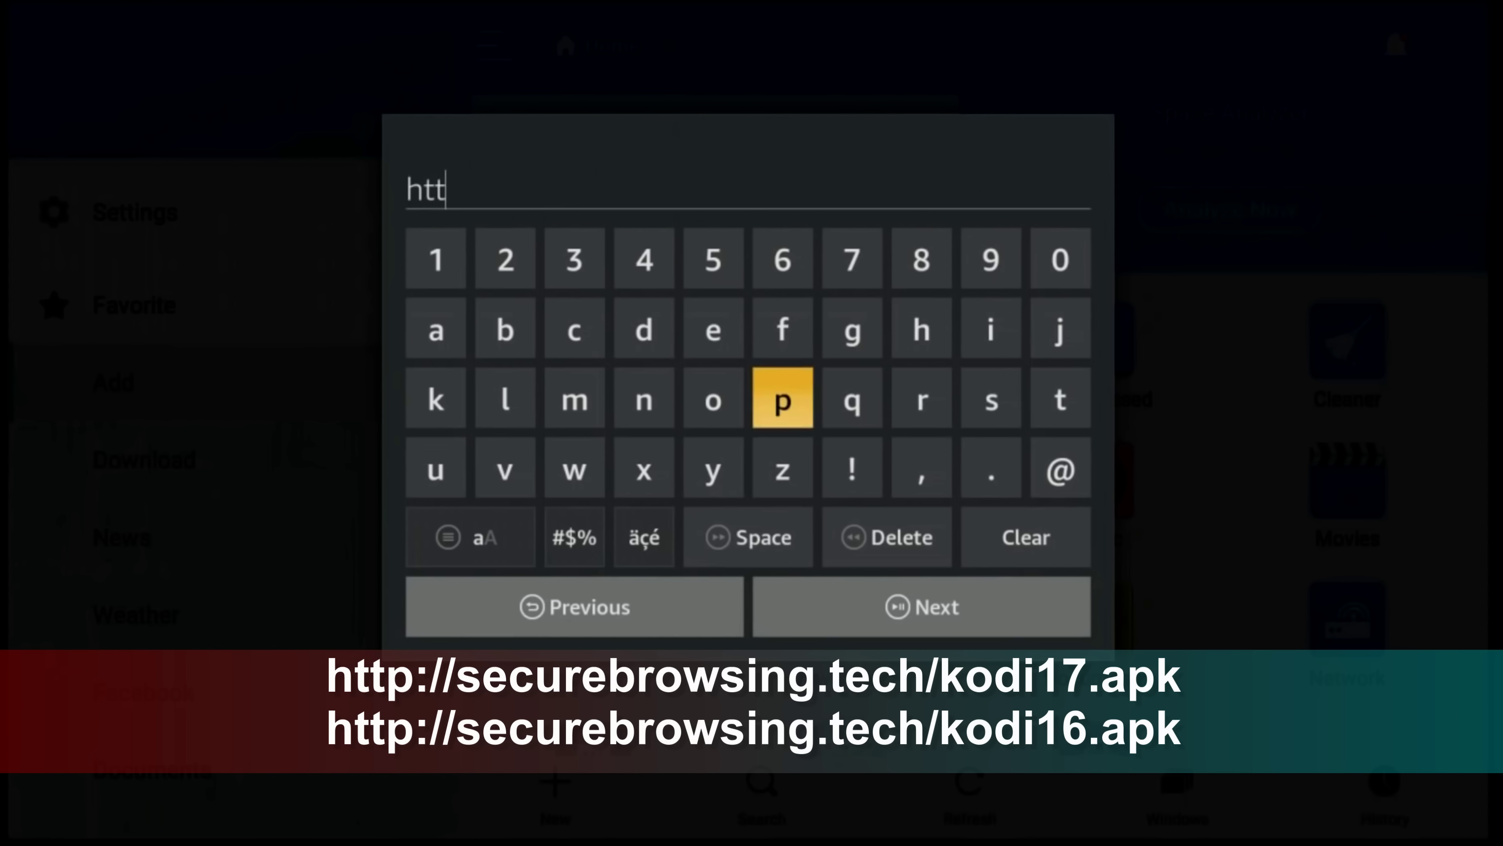
pyautogui.press('Right')
pyautogui.press('Return')
pyautogui.press('Down')
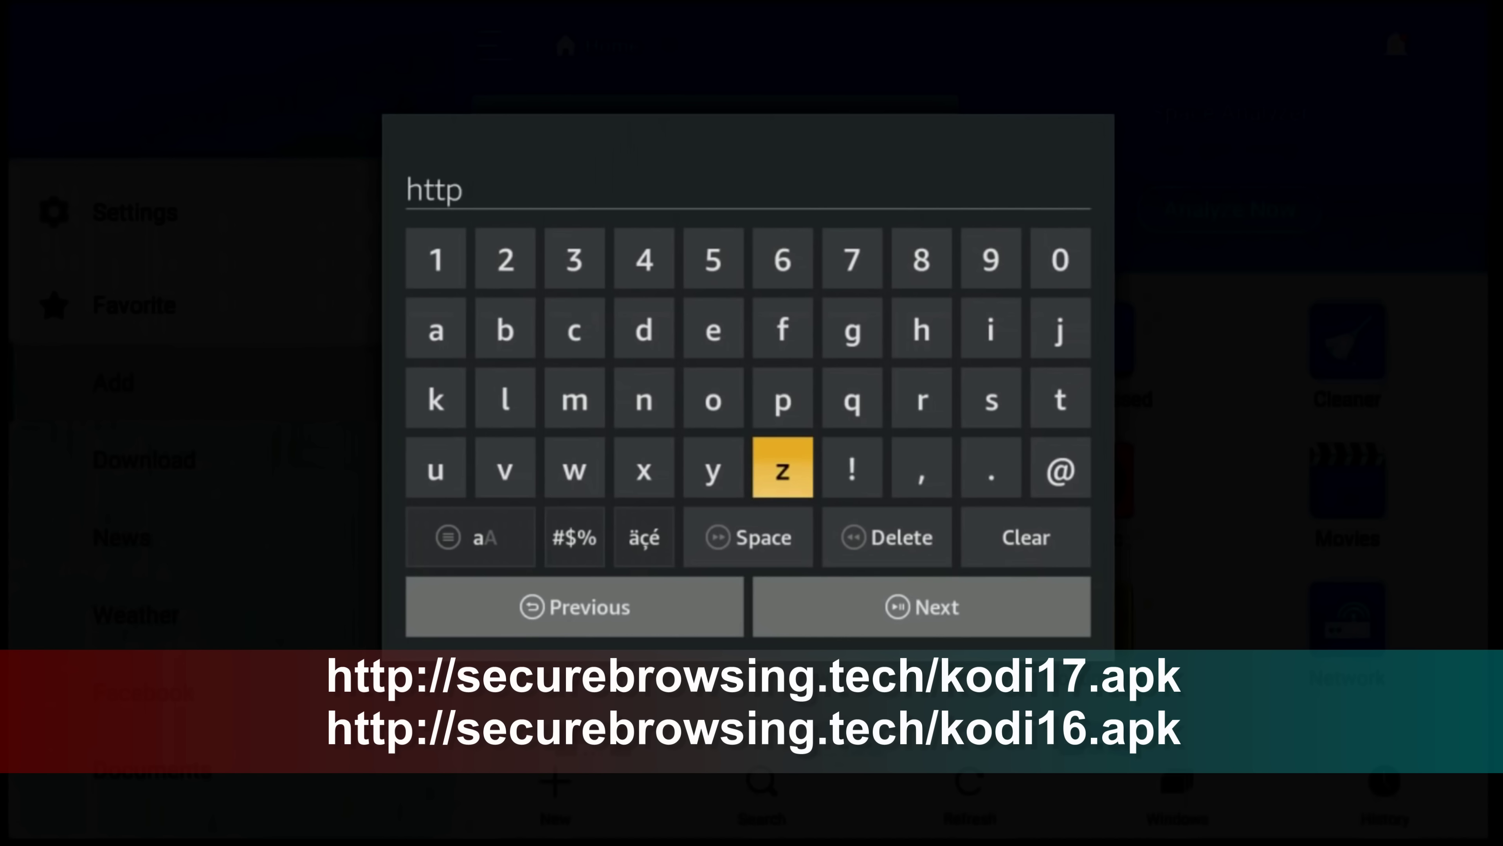
pyautogui.press('Down')
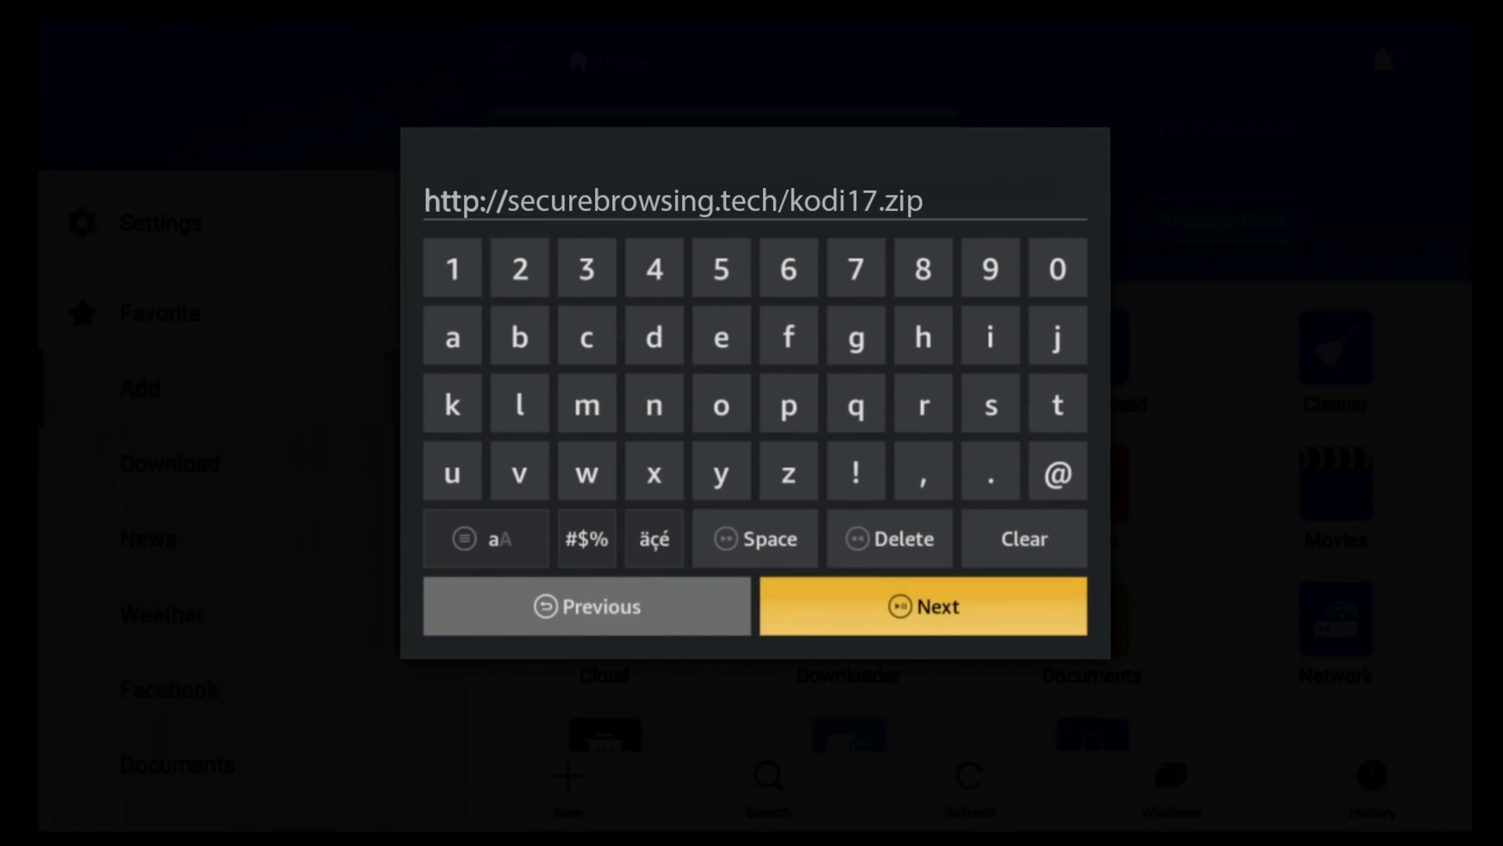
pyautogui.press('Return')
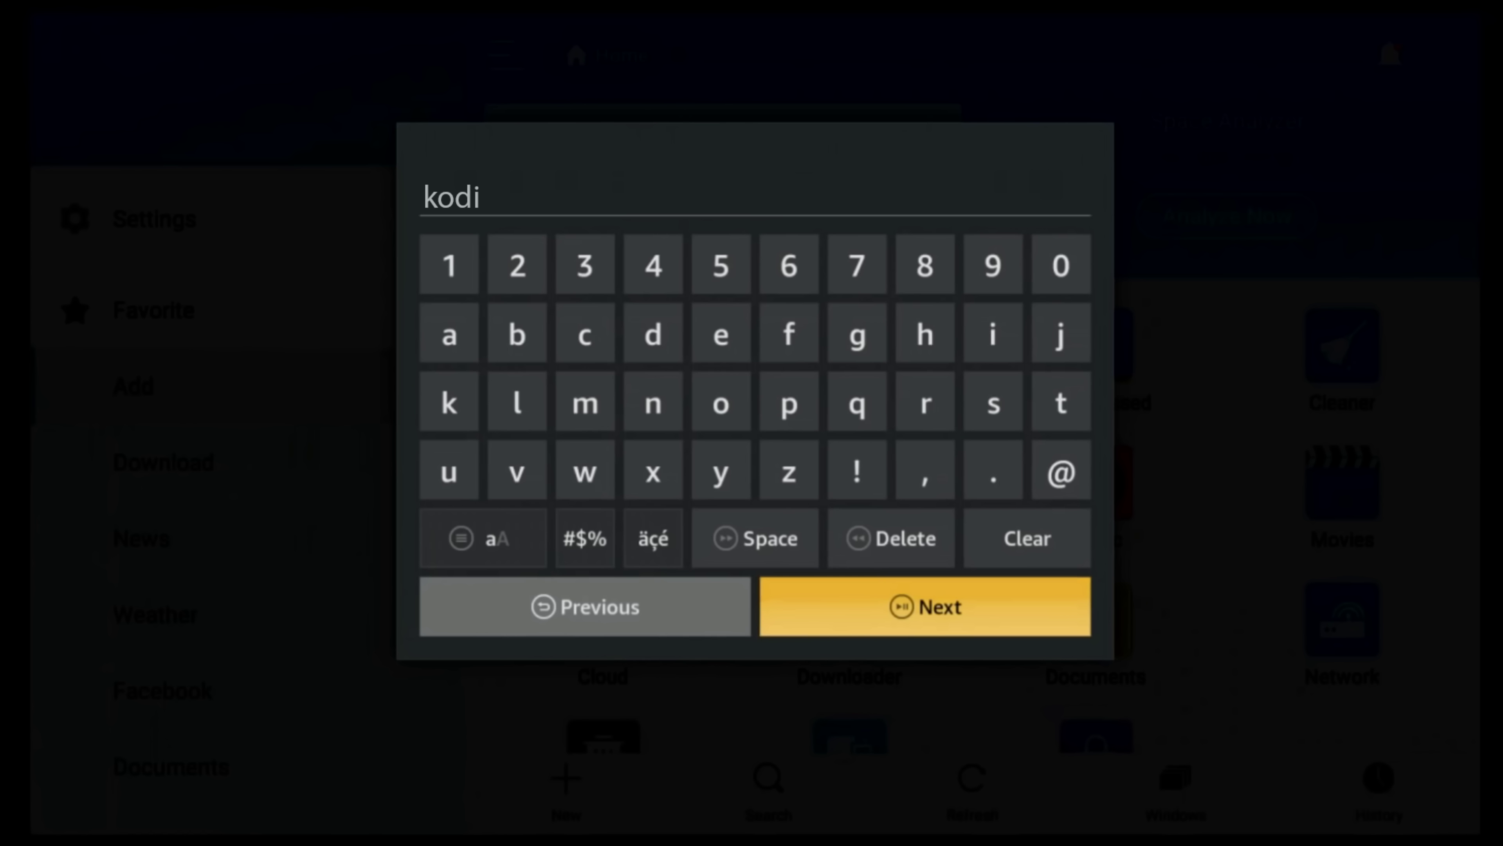
pyautogui.press('Return')
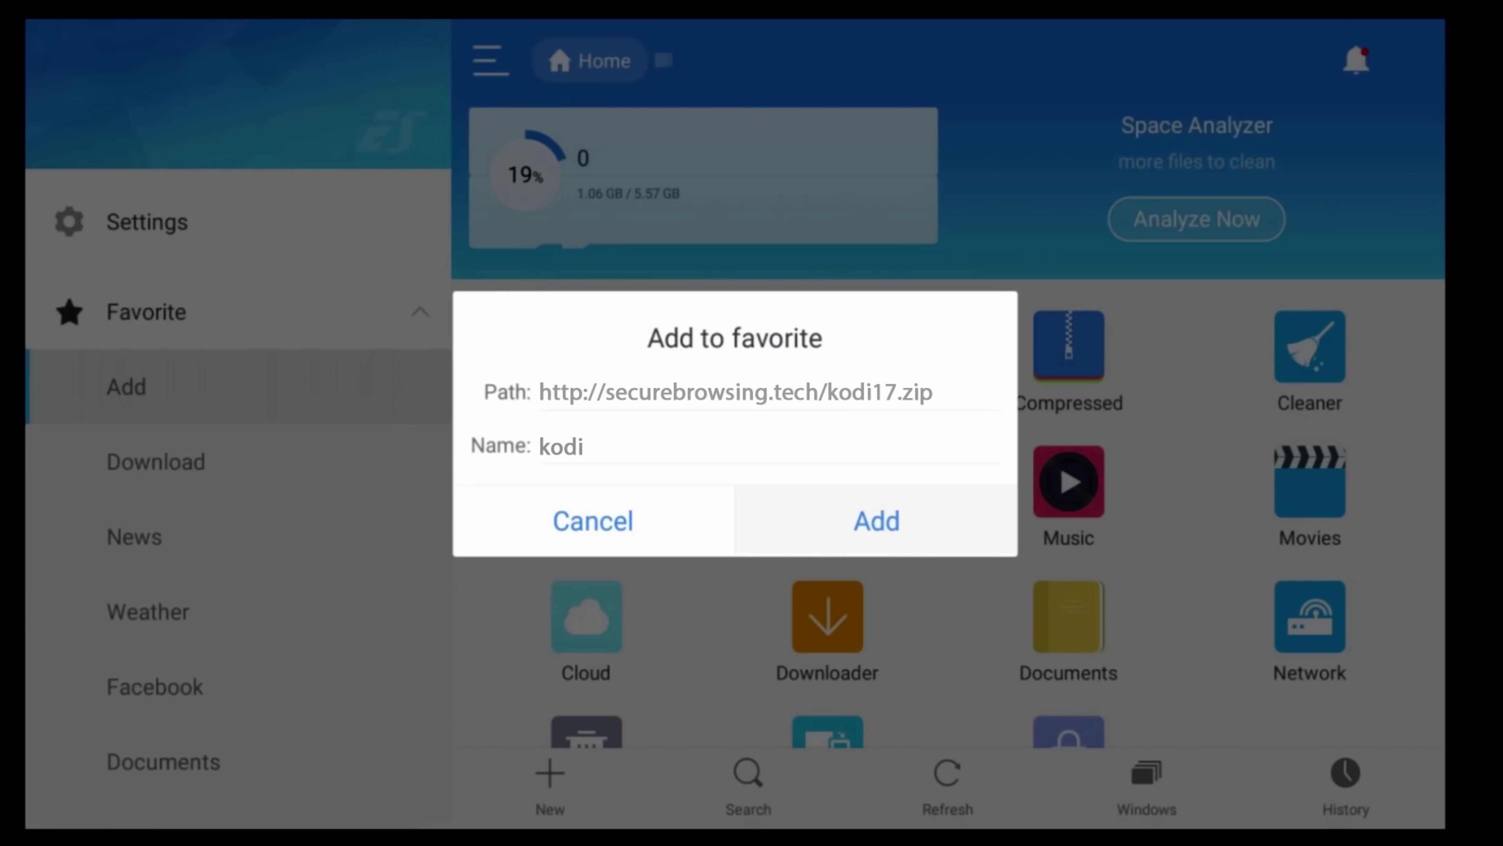
# Save the kodi favorite, download kodi17.zip through it, and open the archive's Kodi APK.
pyautogui.press('Return')
pyautogui.press('Down')
pyautogui.press('Down')
pyautogui.press('Down')
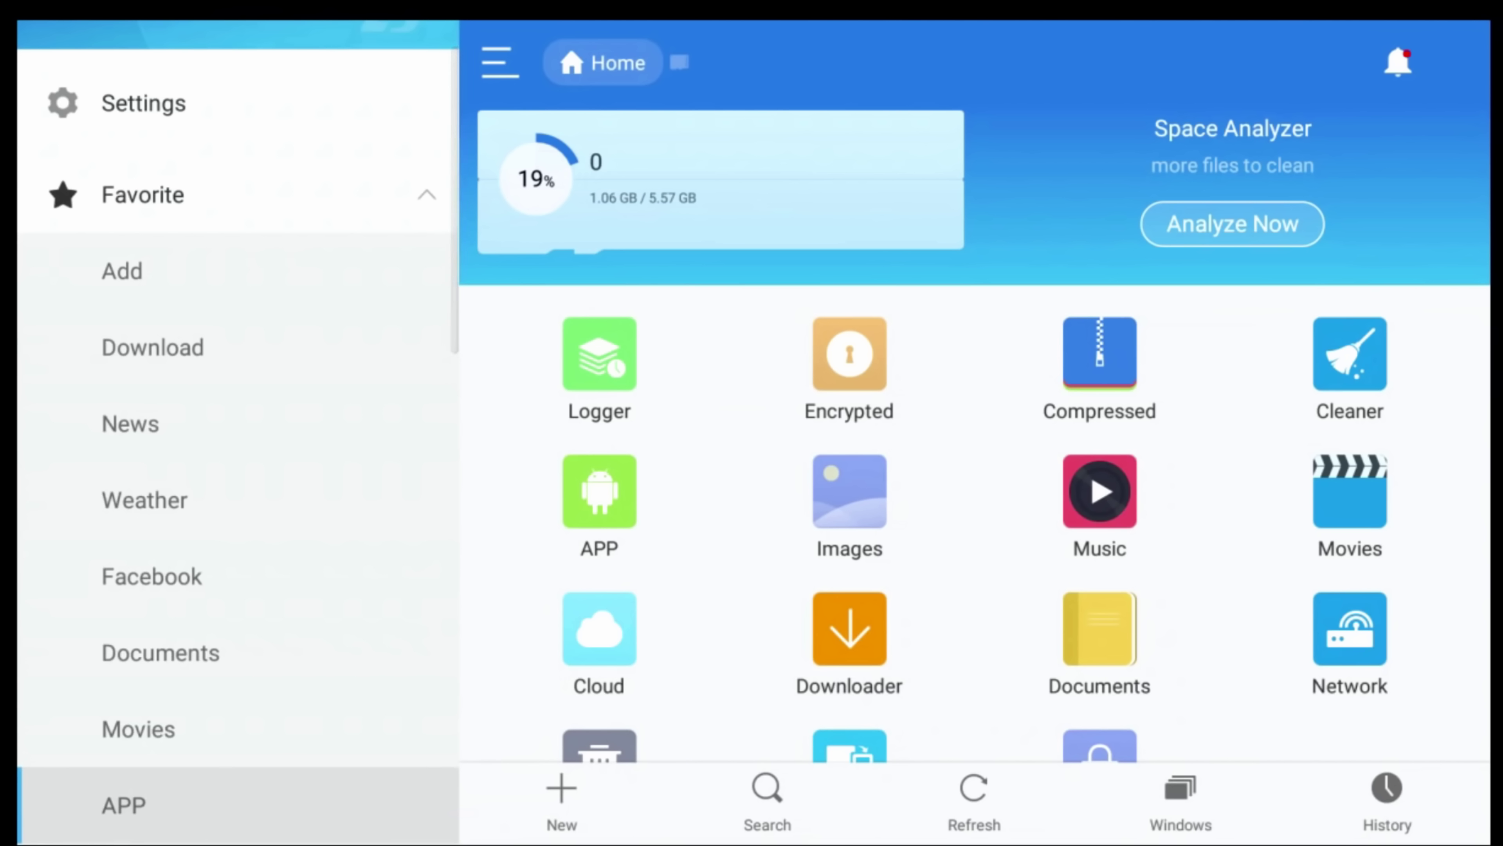
pyautogui.press('Down')
pyautogui.press('Down')
pyautogui.press('Down')
pyautogui.press('Return')
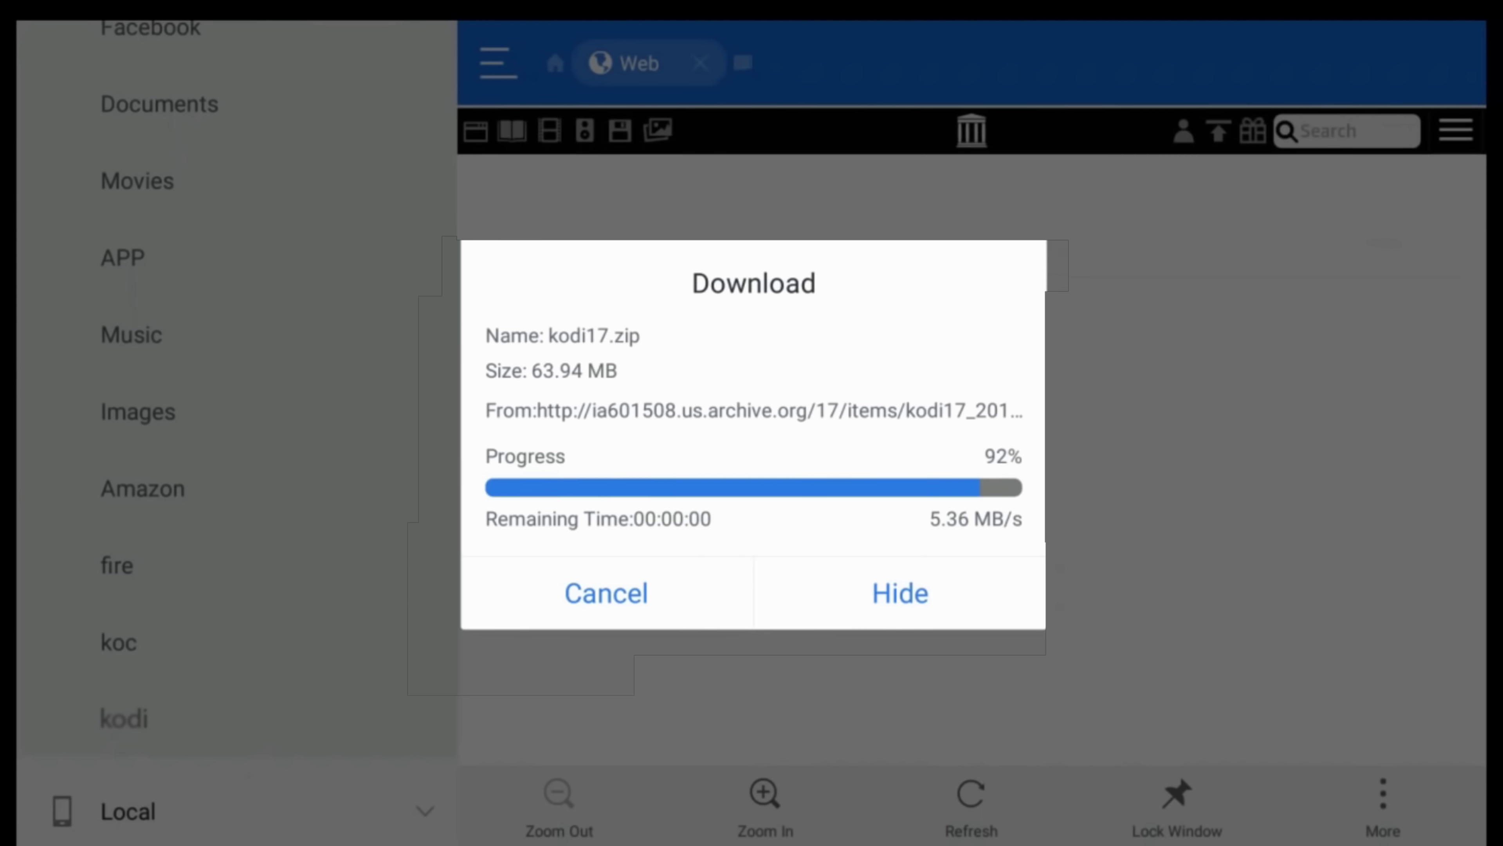
pyautogui.press('Return')
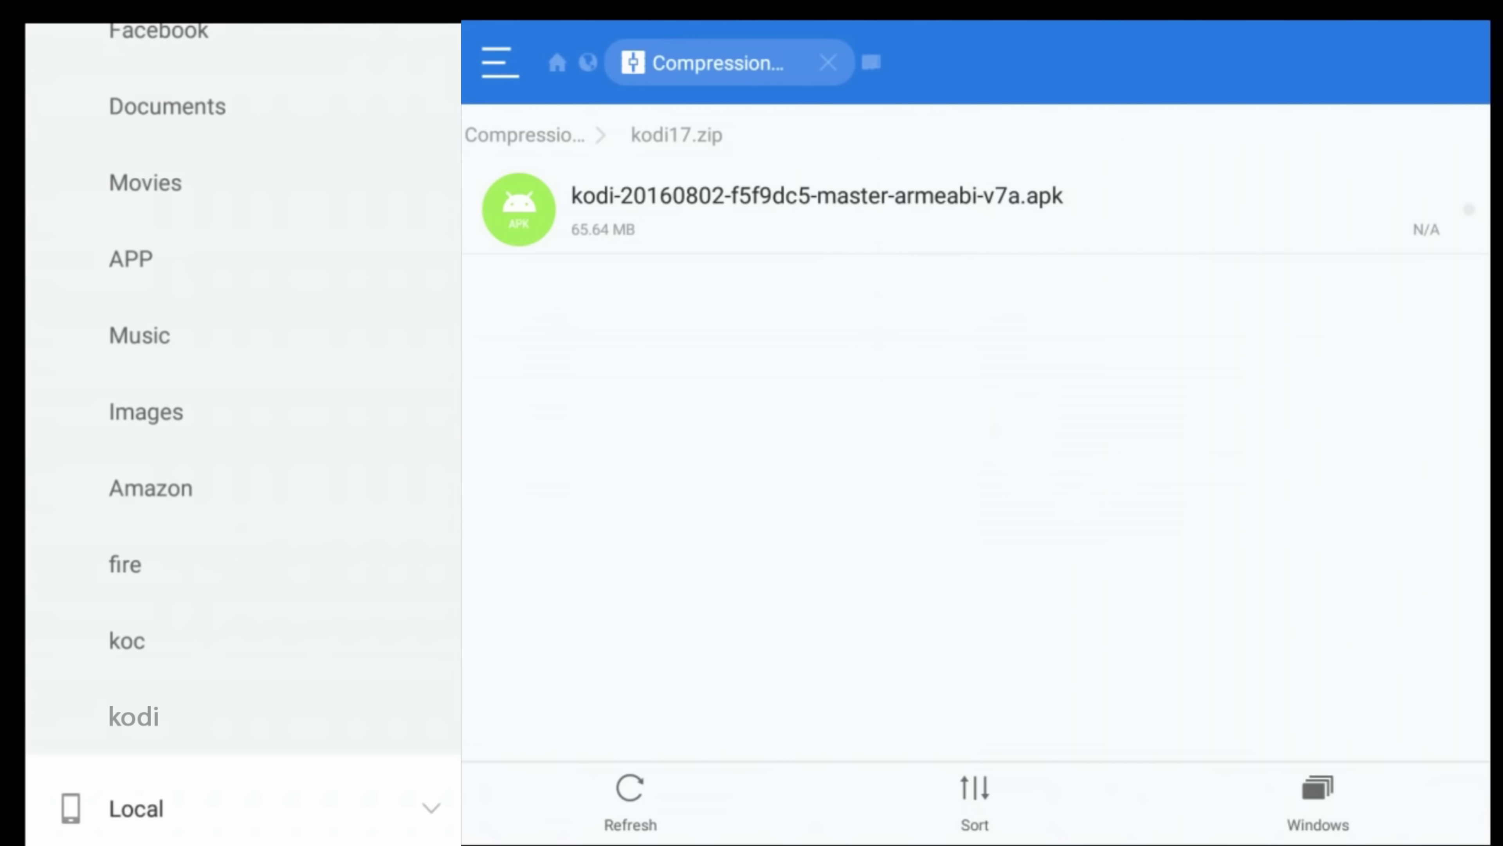
pyautogui.click(816, 208)
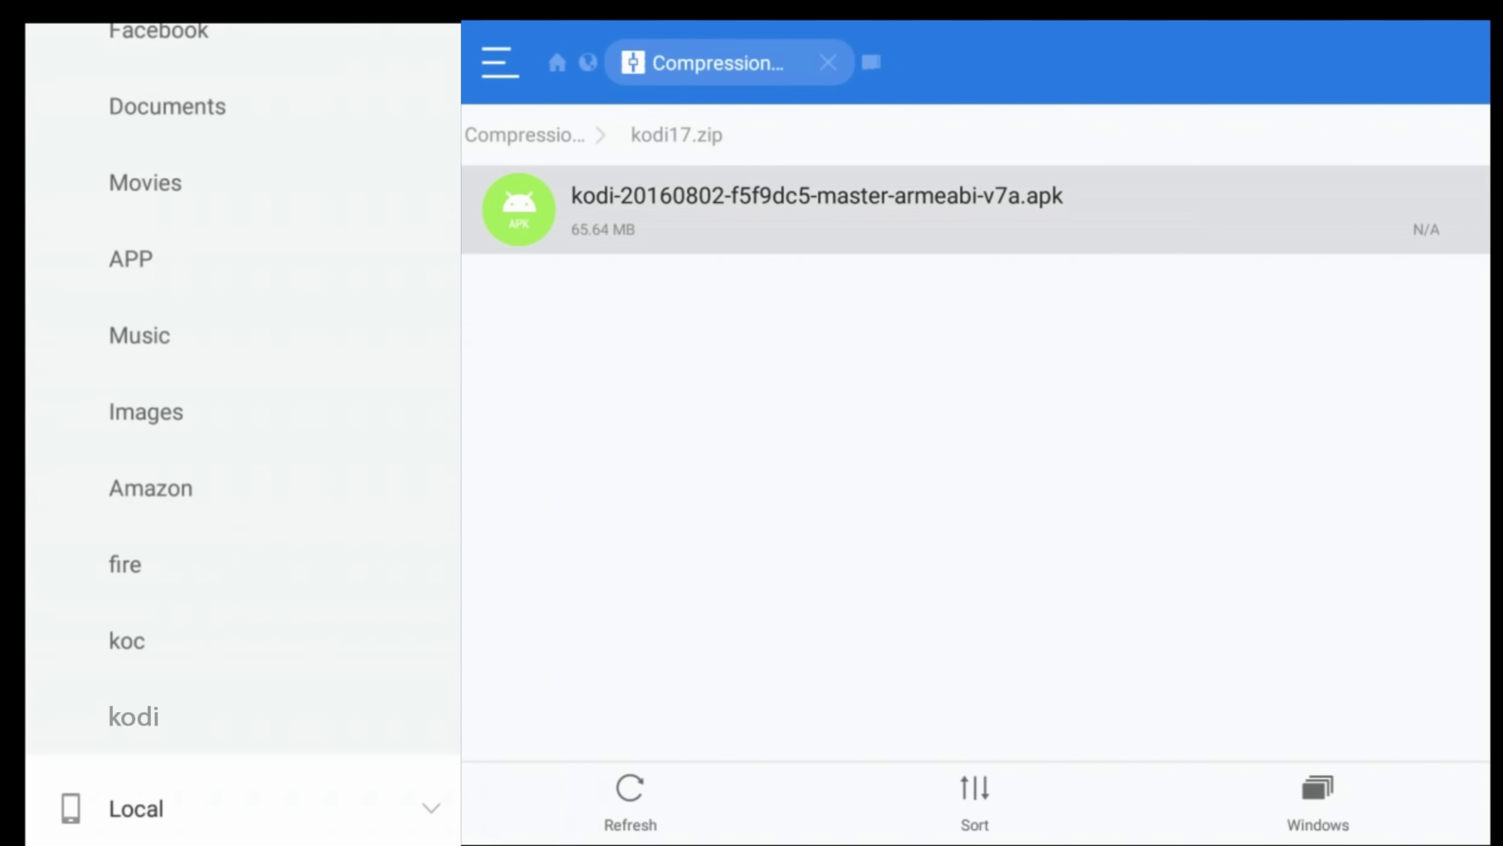
# Install Kodi from kodi-20160802-f5f9dc5-master-armeabi-v7a.apk until App installed appears, then highlight OPEN.
pyautogui.press('Return')
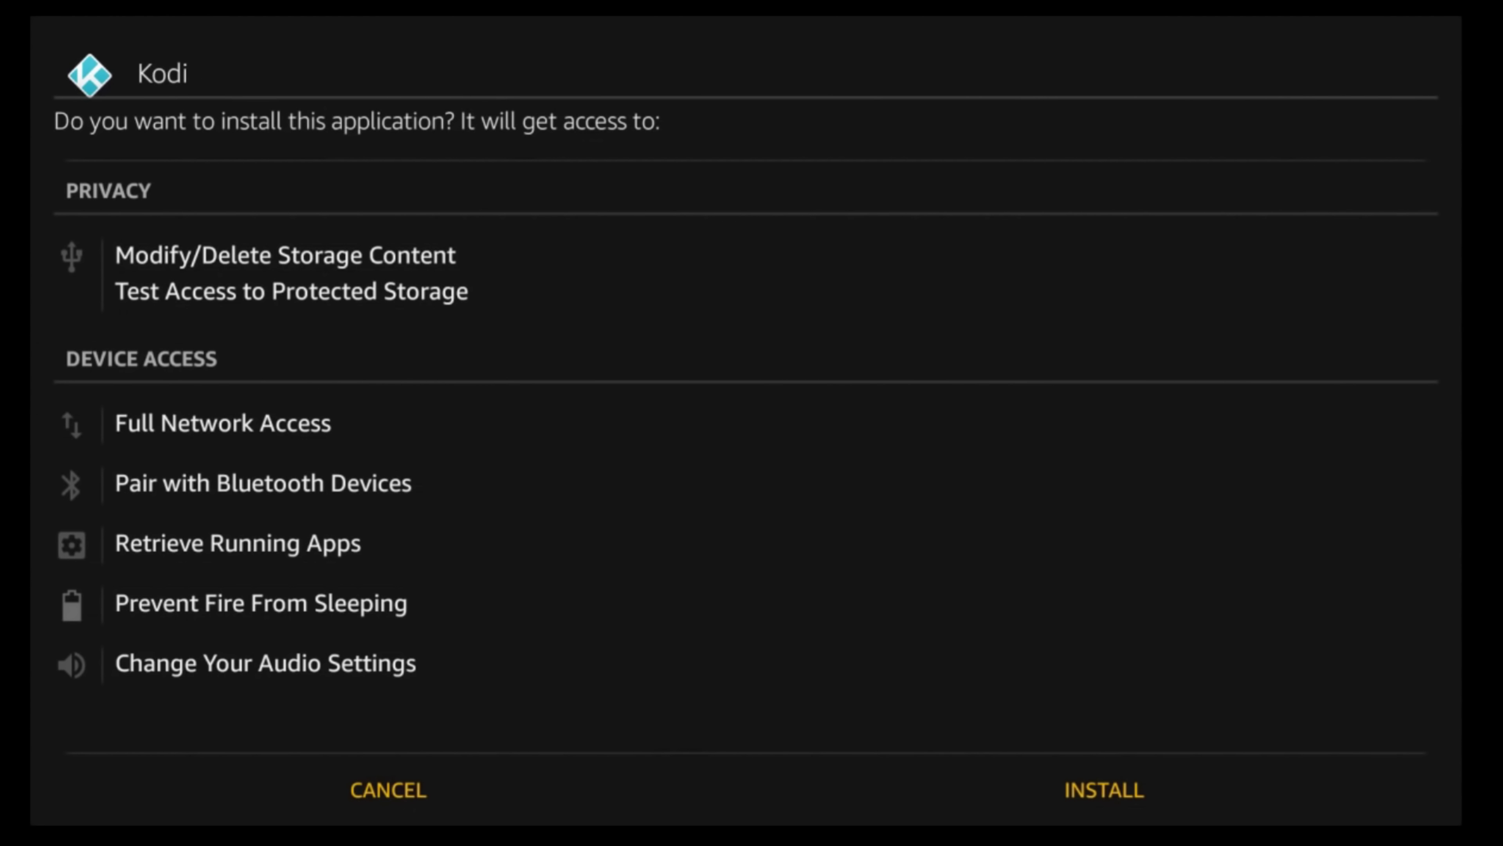
pyautogui.press('Right')
pyautogui.press('Return')
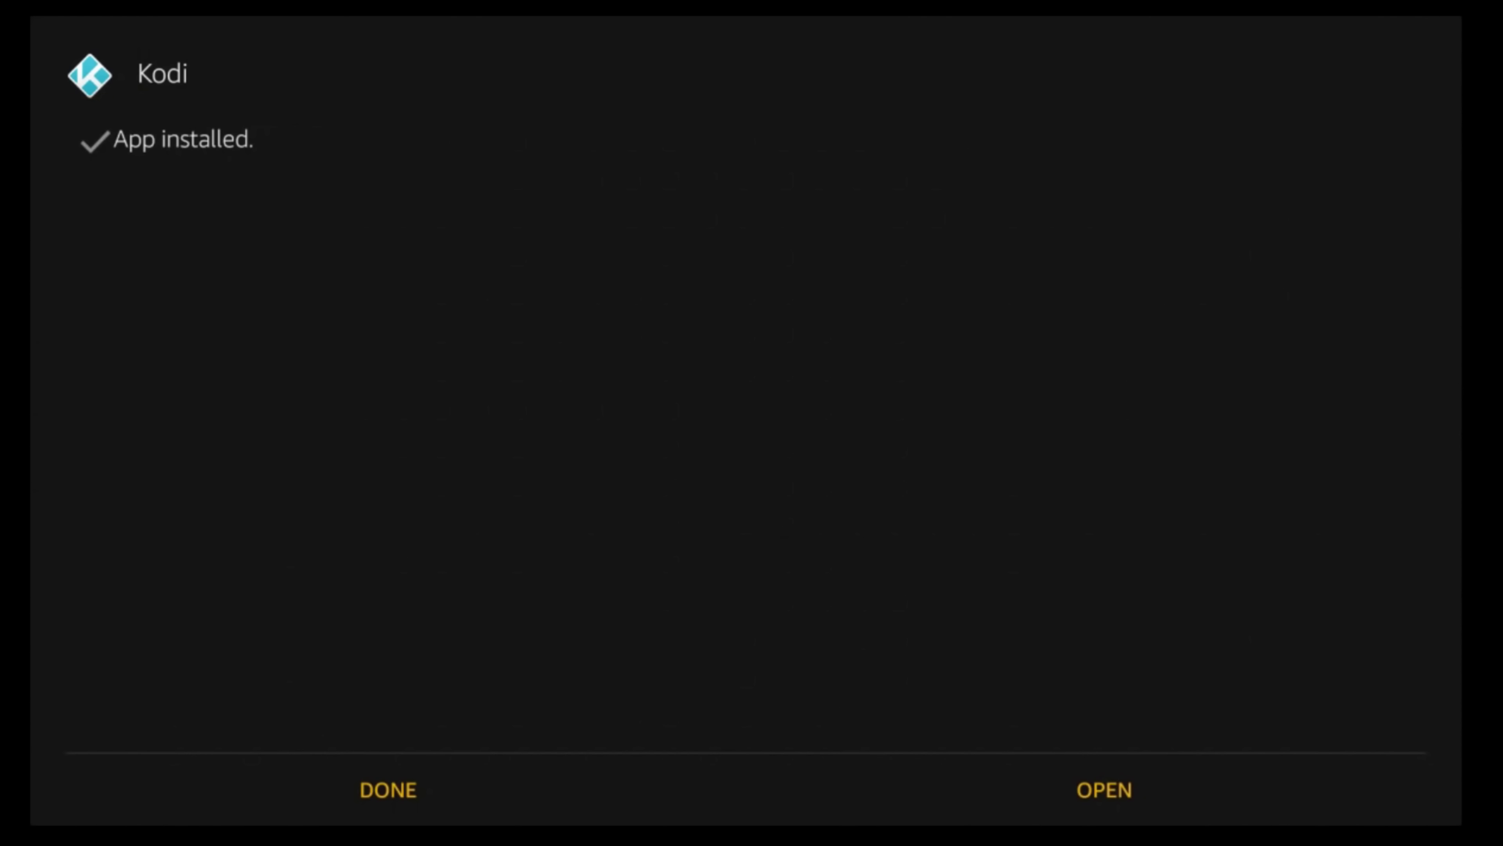
pyautogui.press('Right')
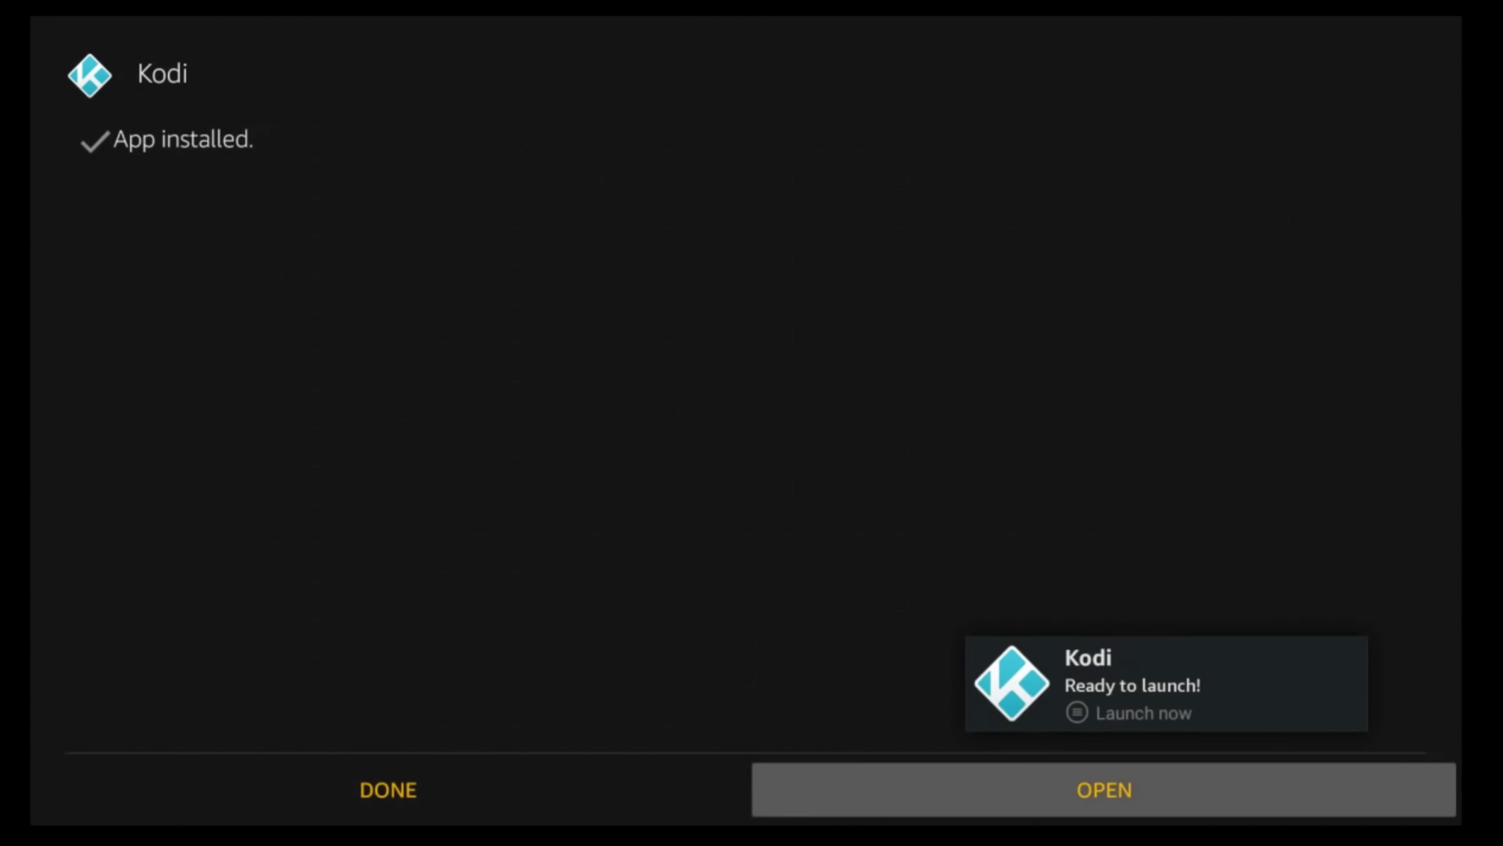